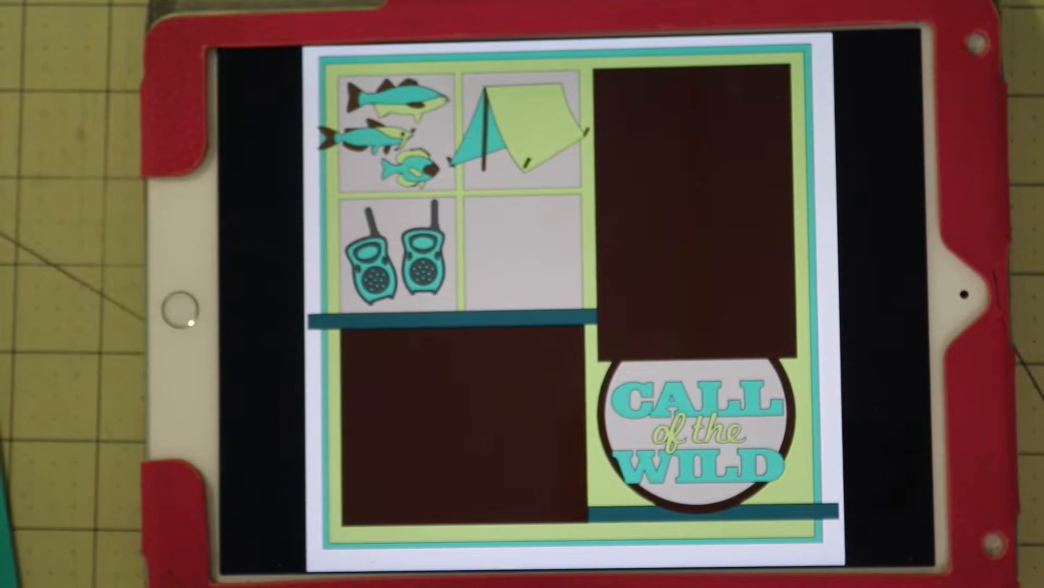
pyautogui.moveTo(478, 454); pyautogui.dragTo(933, 429)
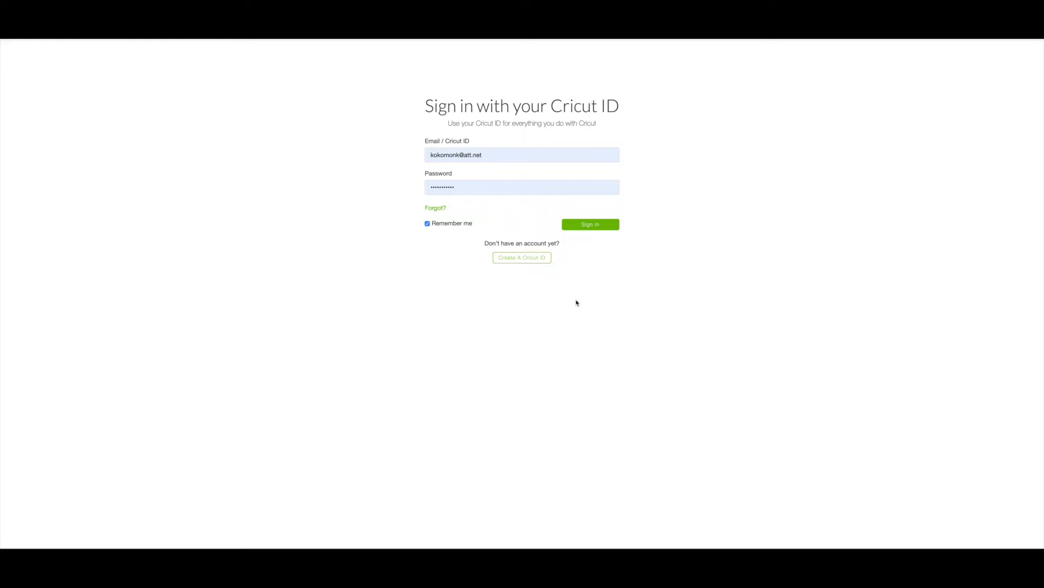
# Sign in with the saved Cricut ID credentials and show all ready-made 3D projects.
pyautogui.click(598, 229)
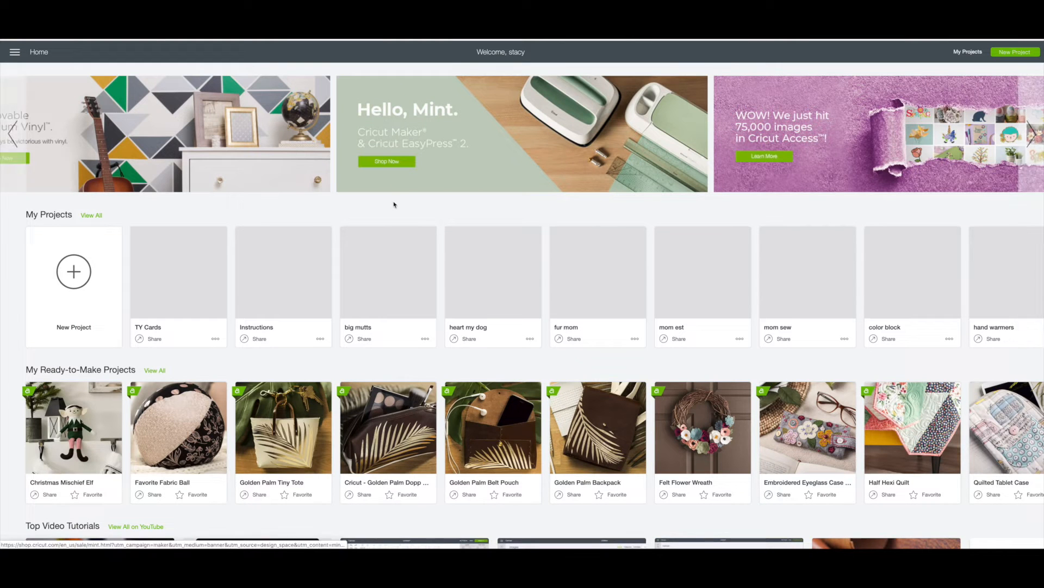
pyautogui.scroll(-2, 390, 271)
pyautogui.scroll(-5, 390, 270)
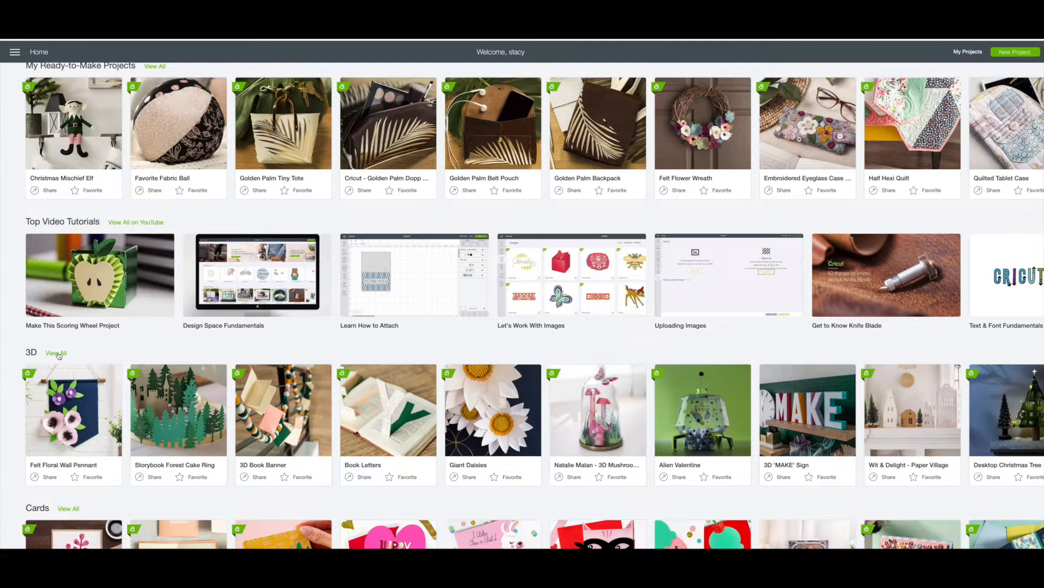
pyautogui.click(57, 353)
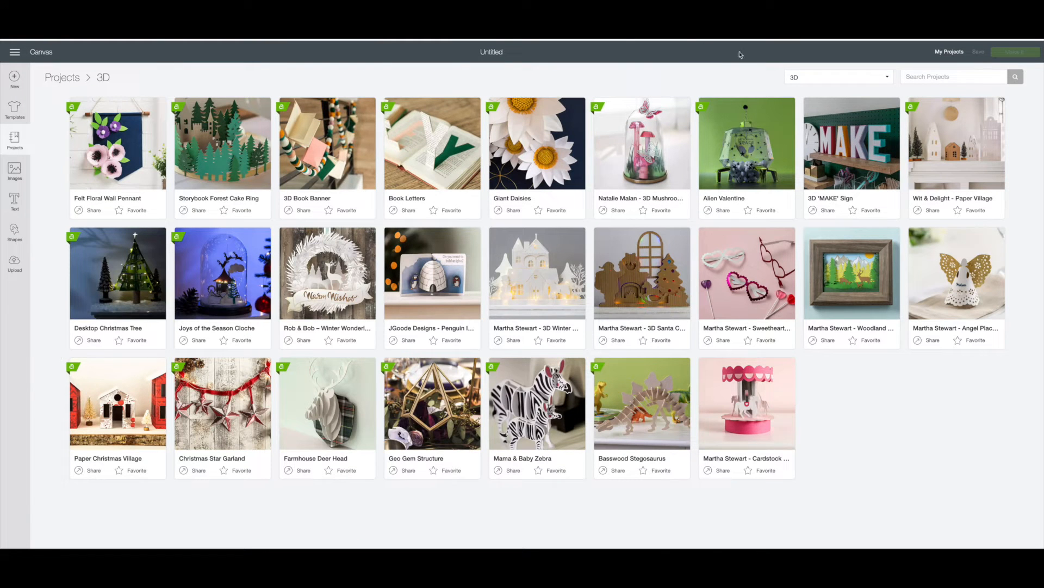
# Filter the ready-made projects by the Photo Memories category.
pyautogui.click(804, 79)
pyautogui.scroll(-2, 806, 194)
pyautogui.scroll(-3, 806, 195)
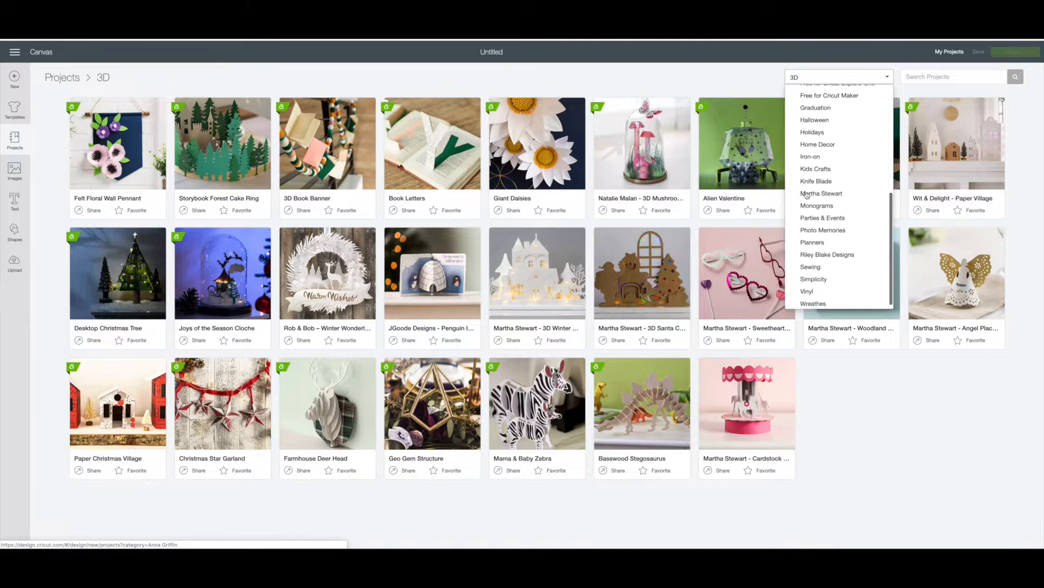
pyautogui.click(808, 225)
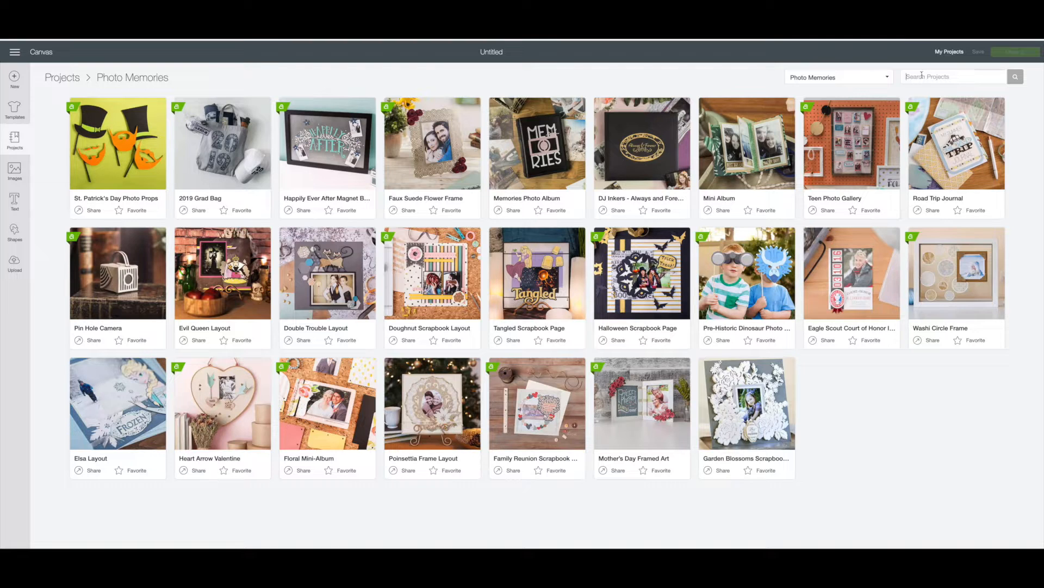
# Search the Photo Memories projects for "wild" and open Call of the Wild Layout for editing on the canvas.
pyautogui.write('wild')
pyautogui.press('Return')
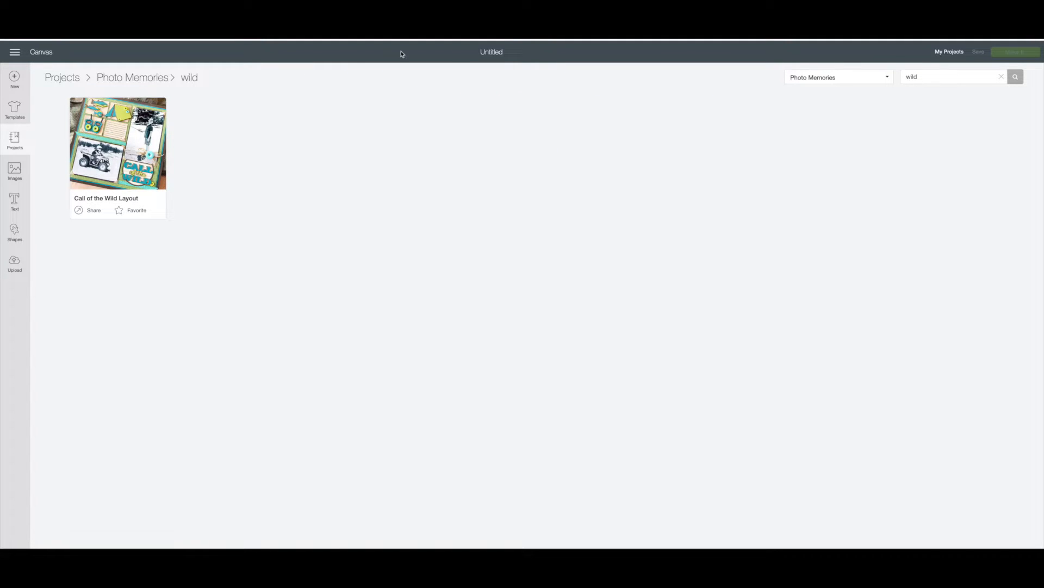
pyautogui.click(121, 145)
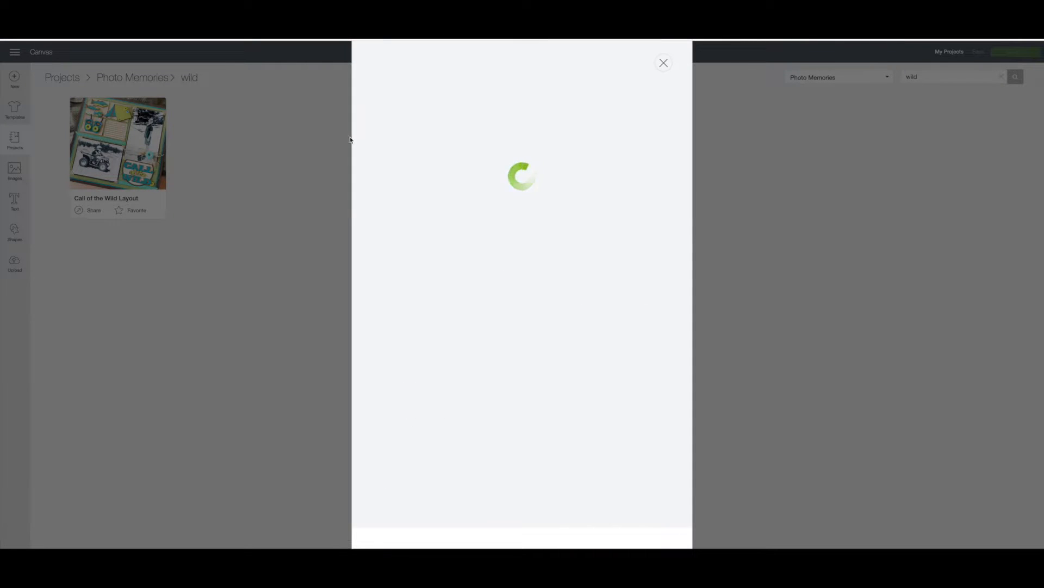
pyautogui.click(582, 538)
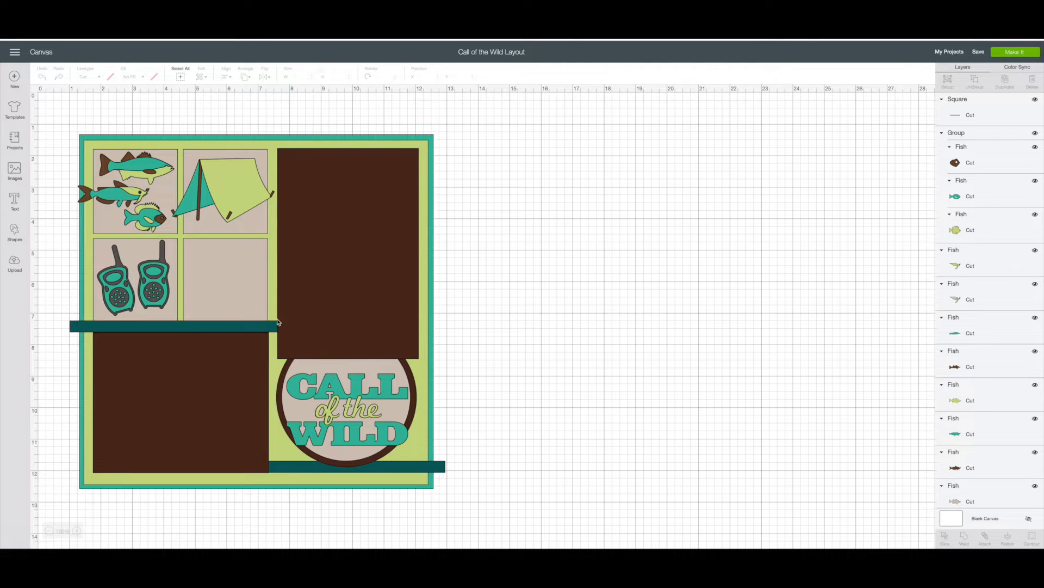
# Delete the tall brown rectangle, the Call of the Wild title and the round title background from the layout.
pyautogui.moveTo(329, 289); pyautogui.dragTo(644, 321)
pyautogui.click(587, 174)
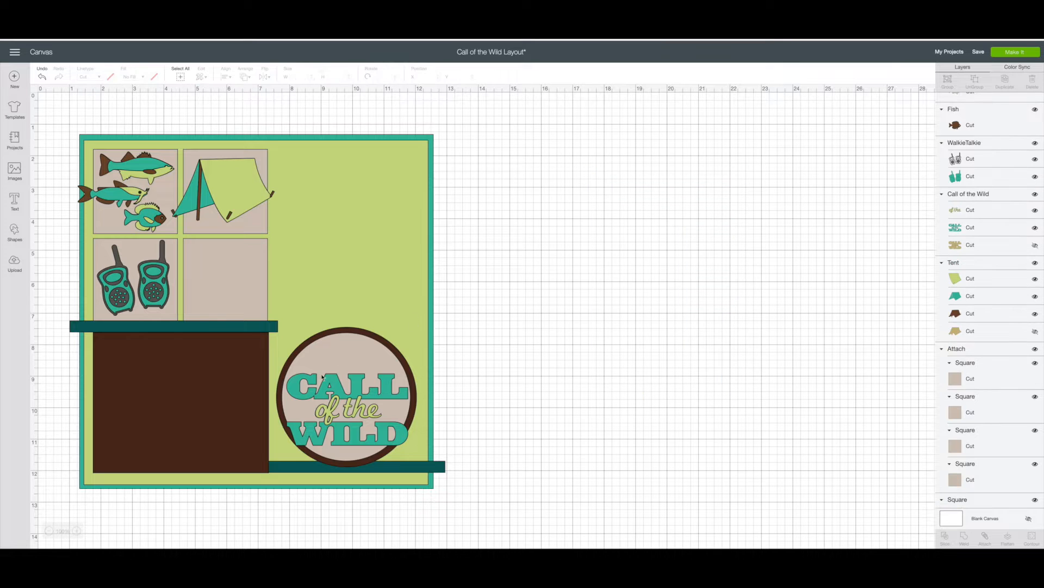
pyautogui.moveTo(349, 389); pyautogui.dragTo(636, 375)
pyautogui.click(566, 353)
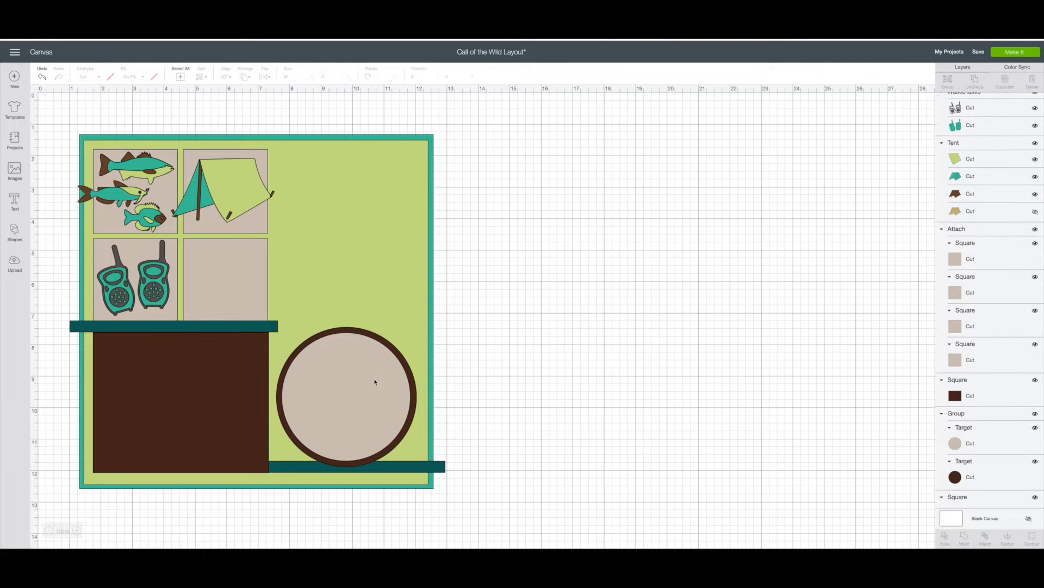
pyautogui.moveTo(380, 377); pyautogui.dragTo(665, 352)
pyautogui.click(569, 288)
# Move the brown mat, tan squares, dark teal strips and both background squares aside, and delete the fish, tent and walkie-talkie artwork.
pyautogui.moveTo(234, 388); pyautogui.dragTo(829, 382)
pyautogui.moveTo(207, 294); pyautogui.dragTo(705, 260)
pyautogui.moveTo(256, 327); pyautogui.dragTo(745, 336)
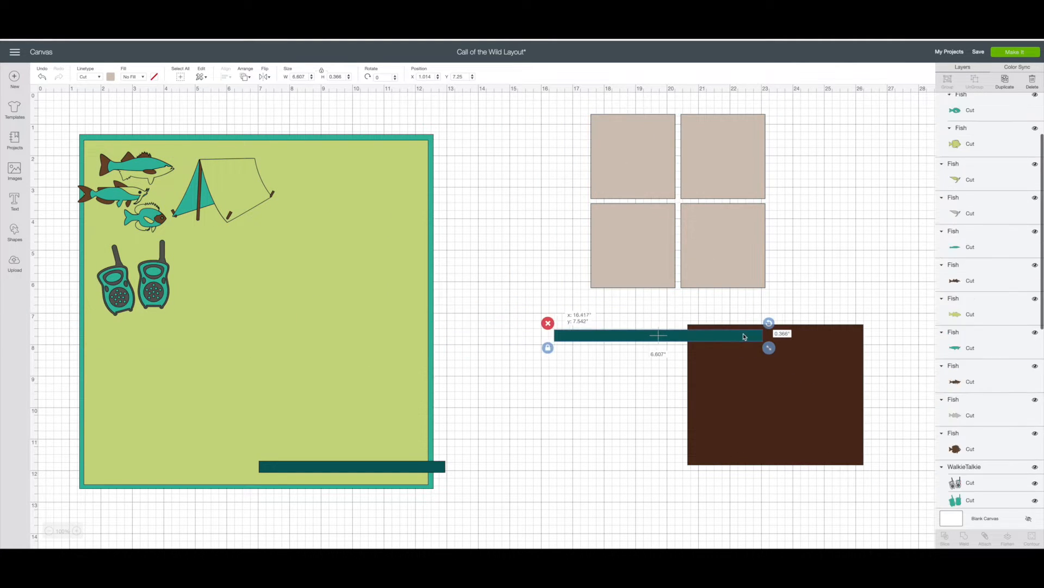
pyautogui.moveTo(403, 467); pyautogui.dragTo(611, 428)
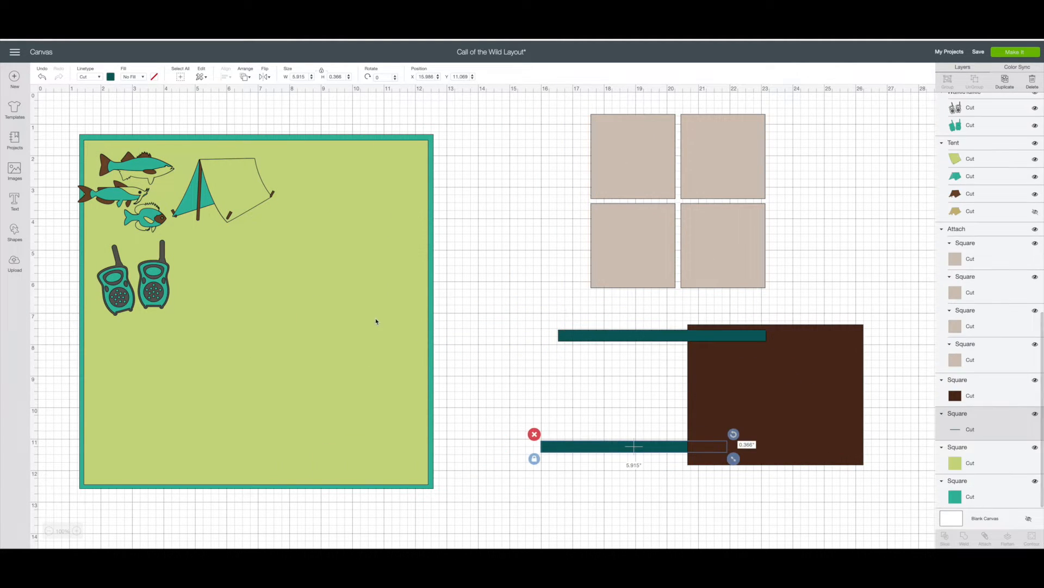
pyautogui.moveTo(381, 319); pyautogui.dragTo(759, 342)
pyautogui.click(308, 334)
pyautogui.moveTo(307, 333); pyautogui.dragTo(531, 348)
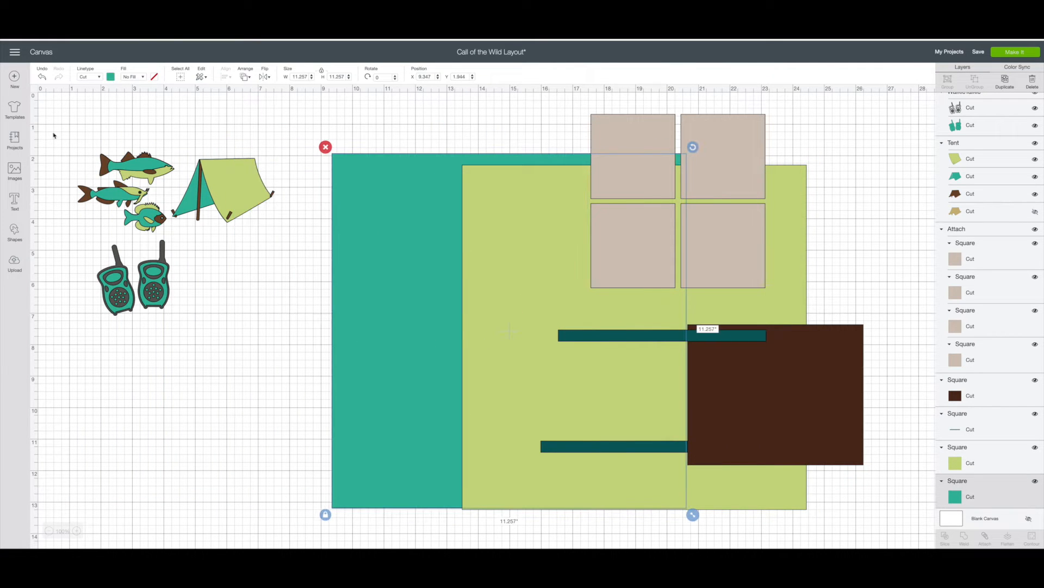
pyautogui.moveTo(52, 117); pyautogui.dragTo(281, 337)
pyautogui.click(71, 145)
# Move the teal and green background squares back toward the canvas origin and set the teal square's size to 12 inches.
pyautogui.moveTo(391, 292); pyautogui.dragTo(184, 287)
pyautogui.moveTo(543, 268); pyautogui.dragTo(412, 284)
pyautogui.click(210, 231)
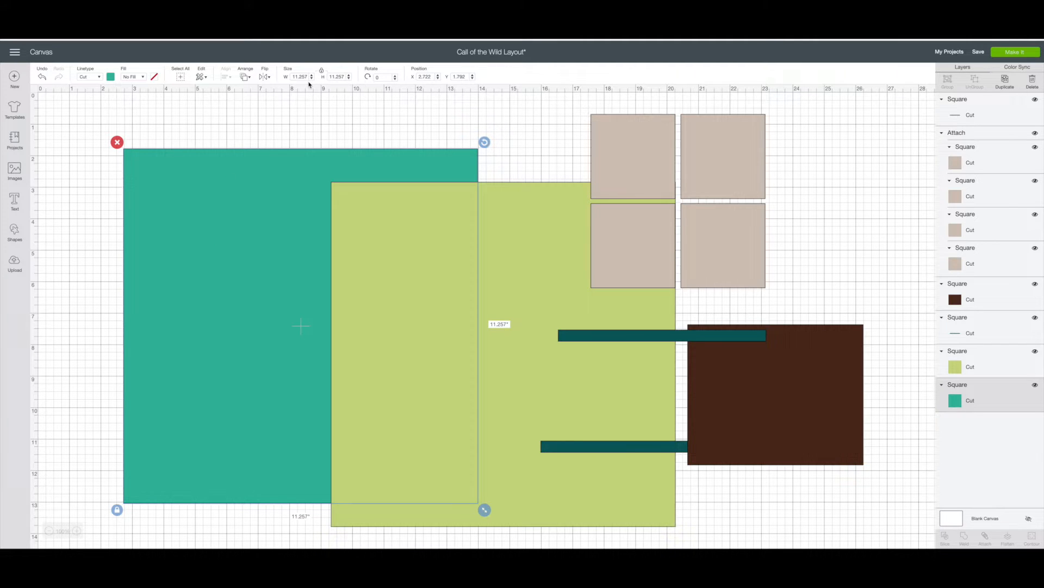
pyautogui.write('12')
pyautogui.press('Return')
# Place the light green square on the teal background, set its size to 11.5 inches and center it there.
pyautogui.moveTo(561, 281); pyautogui.dragTo(368, 252)
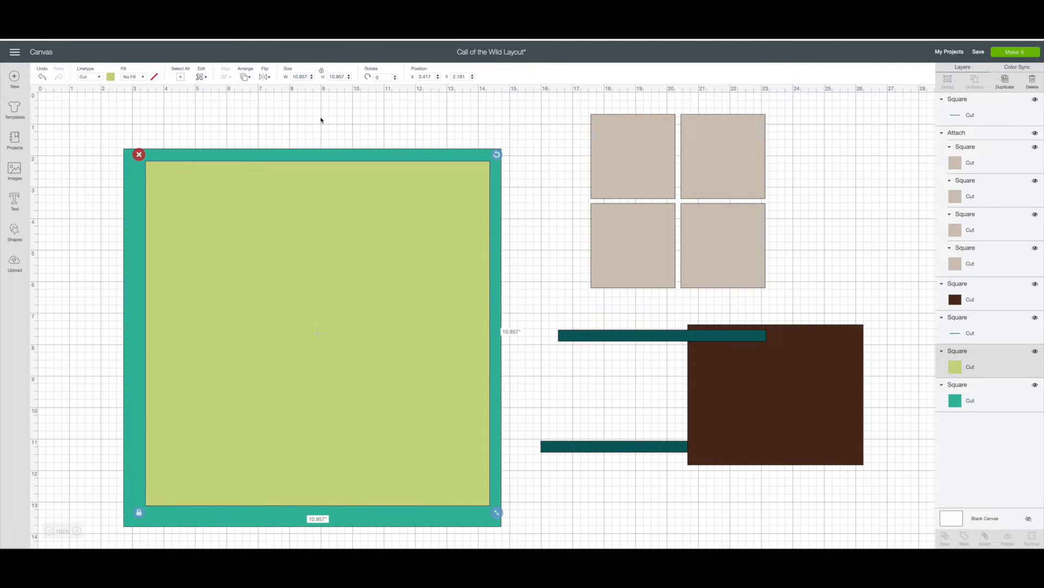
pyautogui.click(302, 77)
pyautogui.write('11.5')
pyautogui.press('Return')
pyautogui.moveTo(245, 328)
pyautogui.mouseDown()
pyautogui.moveTo(256, 327)
pyautogui.moveTo(245, 322)
pyautogui.mouseUp()
# Move the brown rectangle onto the layout and, with its proportions unlocked, set it to 6.25 inches wide by 4.25 inches high.
pyautogui.moveTo(734, 417); pyautogui.dragTo(367, 343)
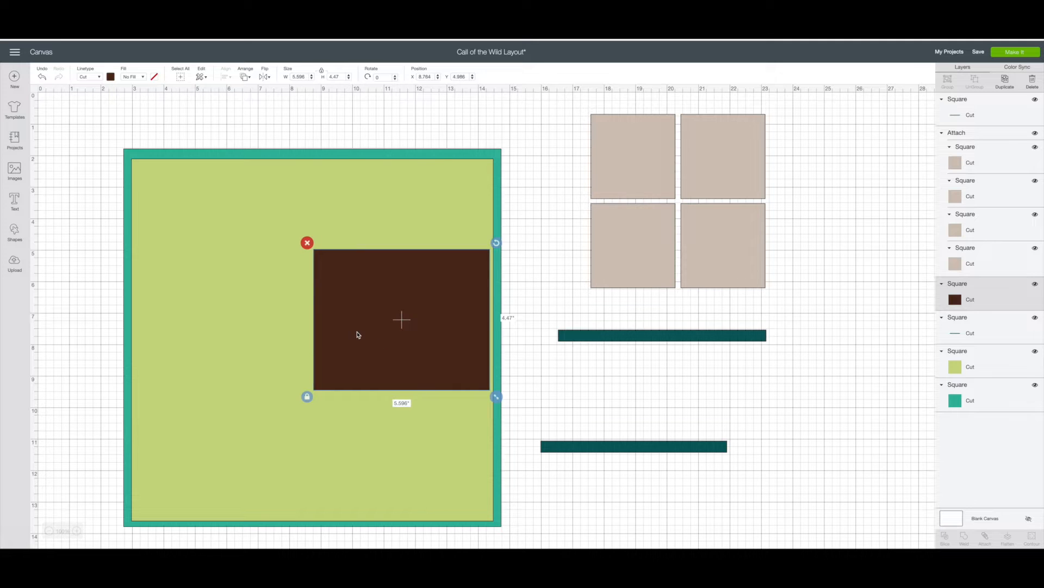
pyautogui.click(322, 71)
pyautogui.press('Return')
pyautogui.click(338, 76)
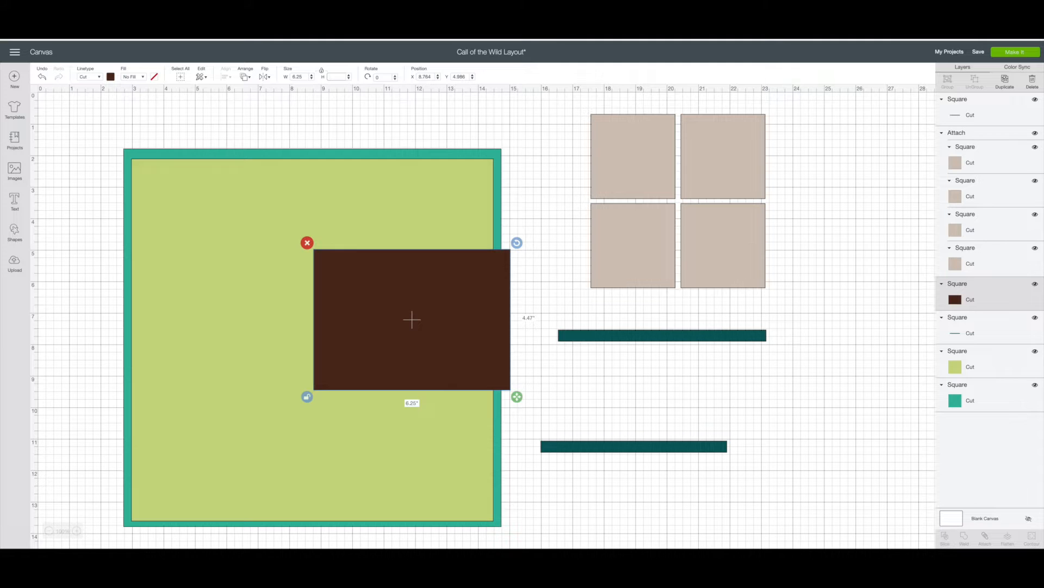
pyautogui.press('Return')
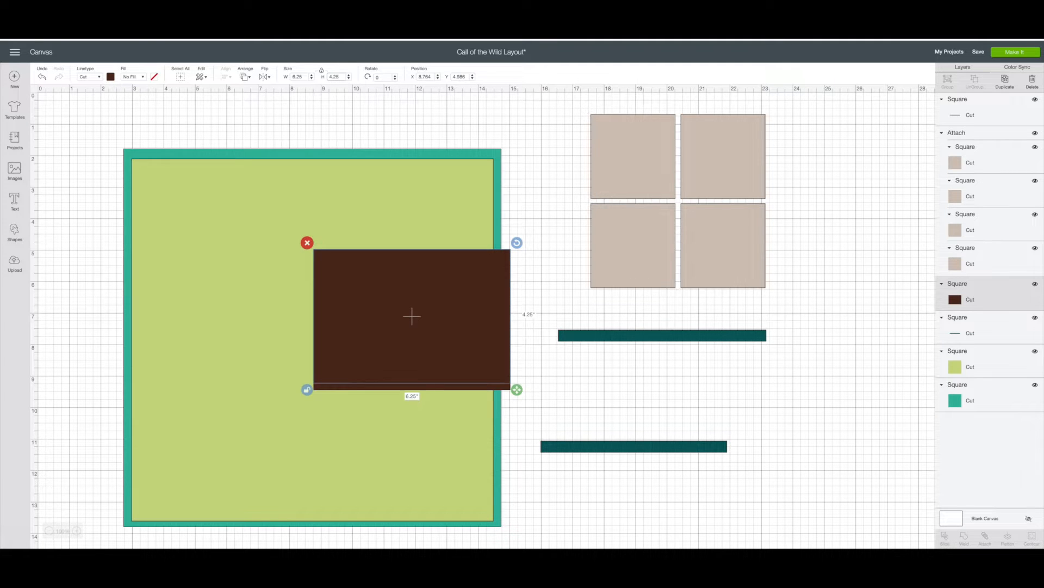
# Duplicate the brown photo mat and arrange the two mats at the upper-right and lower-left of the green square.
pyautogui.moveTo(408, 366); pyautogui.dragTo(305, 317)
pyautogui.rightClick(311, 315)
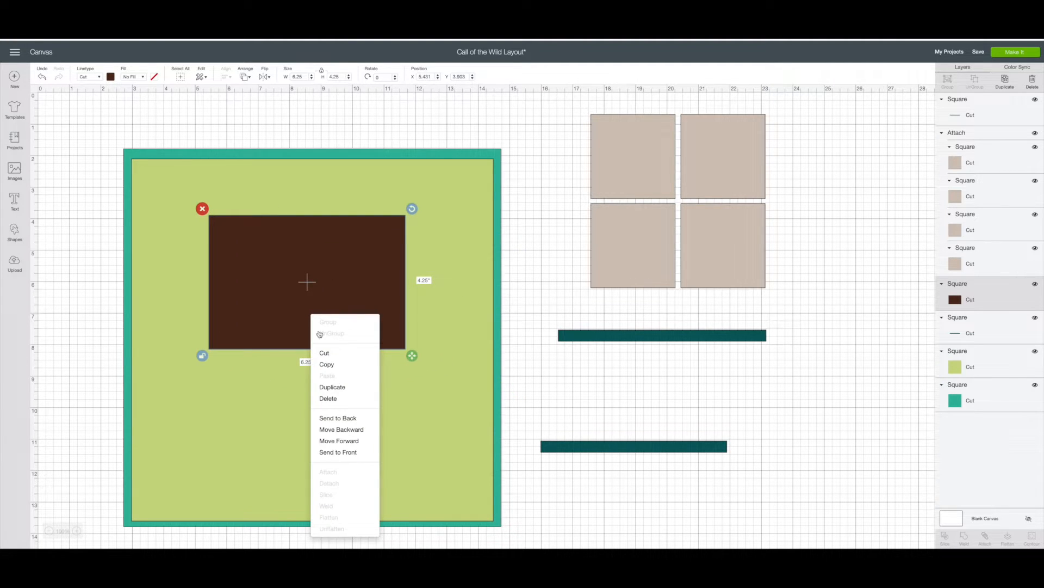
pyautogui.click(332, 386)
pyautogui.moveTo(327, 326); pyautogui.dragTo(414, 296)
# Shift the tan four-square block slightly, then insert a new square shape and set its size to 2 inches.
pyautogui.moveTo(659, 183); pyautogui.dragTo(648, 191)
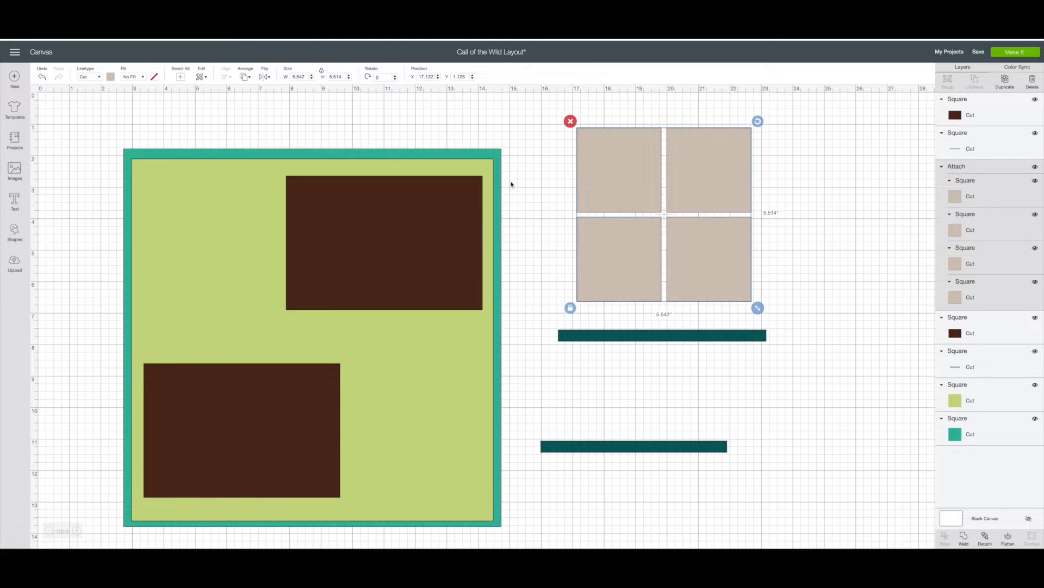
pyautogui.click(15, 233)
pyautogui.click(50, 172)
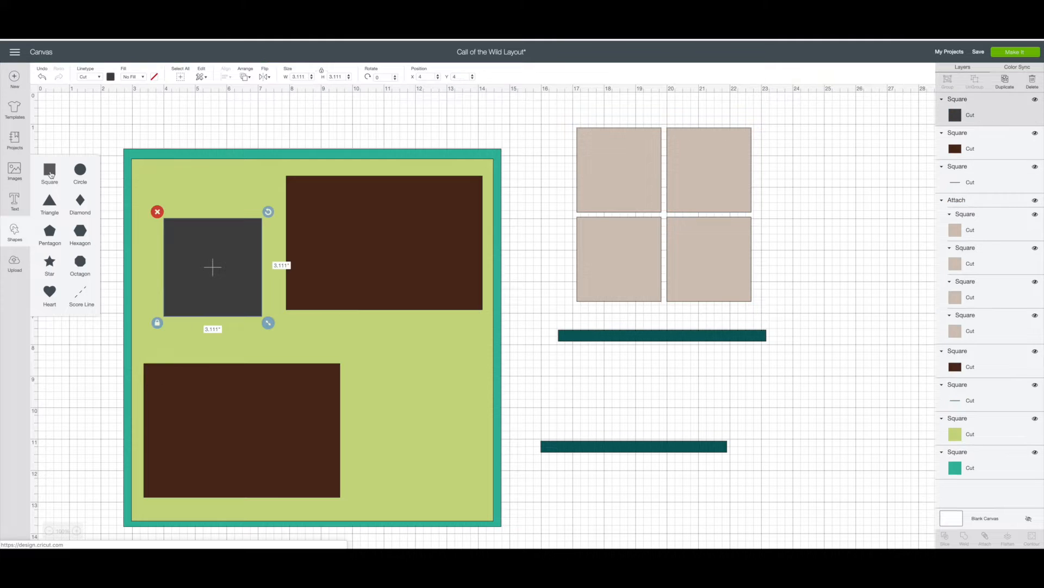
pyautogui.moveTo(174, 260); pyautogui.dragTo(350, 272)
pyautogui.click(306, 79)
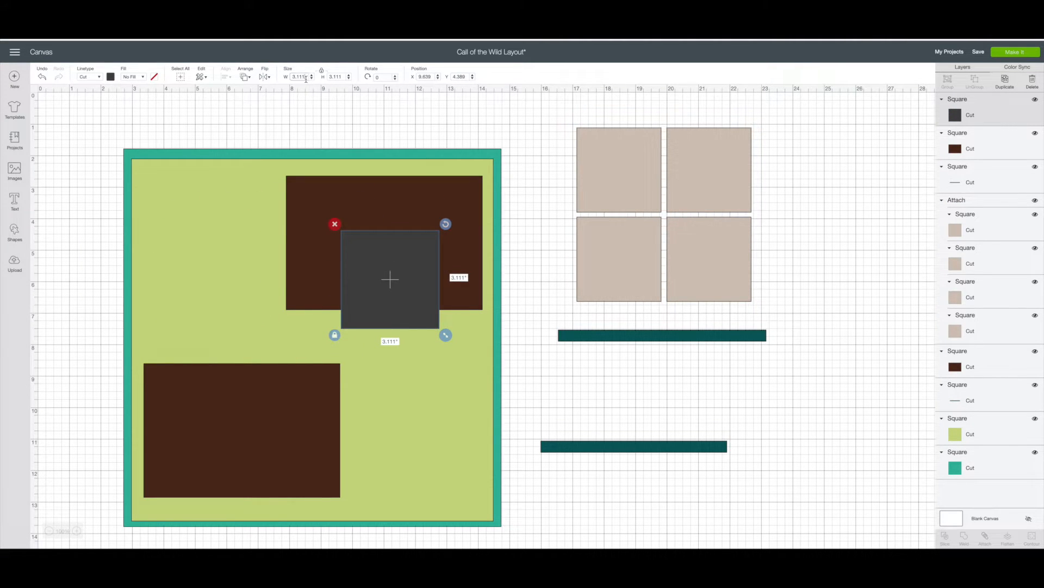
pyautogui.write('2')
pyautogui.press('Return')
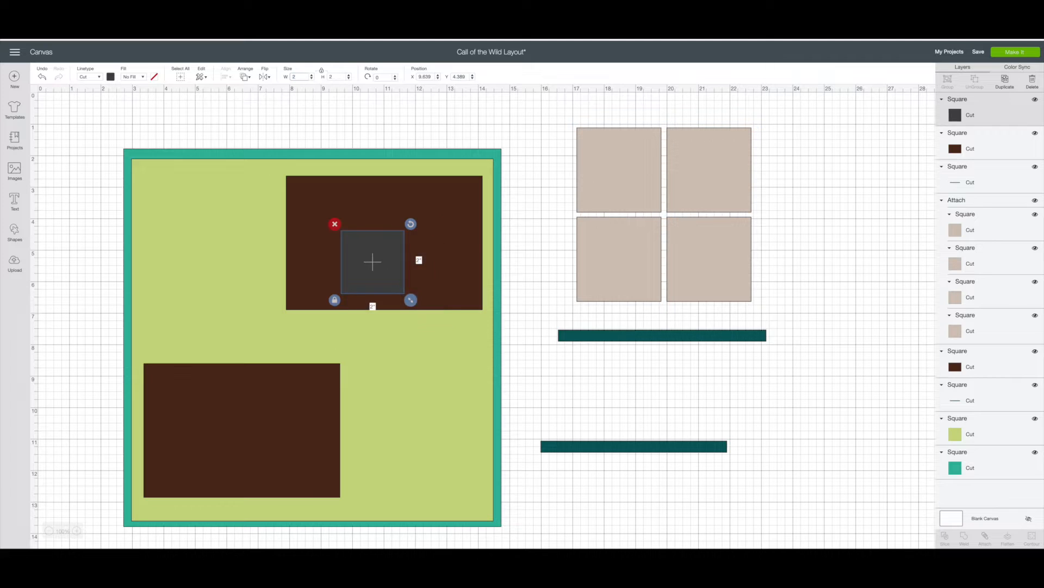
# Scale the tan block so each square matches the 2-inch reference square, and delete the reference square.
pyautogui.moveTo(376, 276); pyautogui.dragTo(613, 169)
pyautogui.click(723, 250)
pyautogui.moveTo(757, 304); pyautogui.dragTo(713, 264)
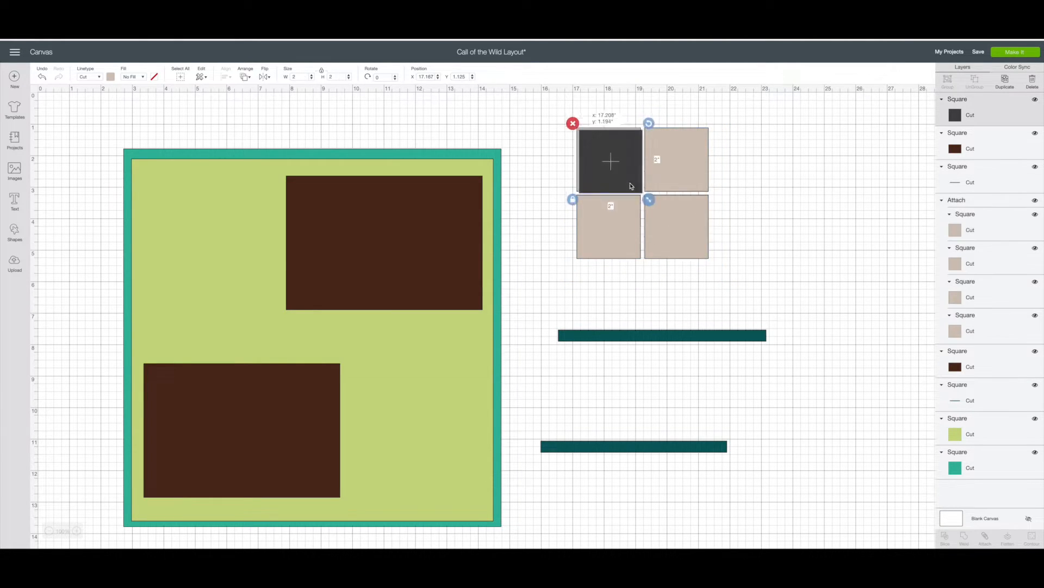
pyautogui.moveTo(588, 135); pyautogui.dragTo(769, 204)
pyautogui.click(752, 191)
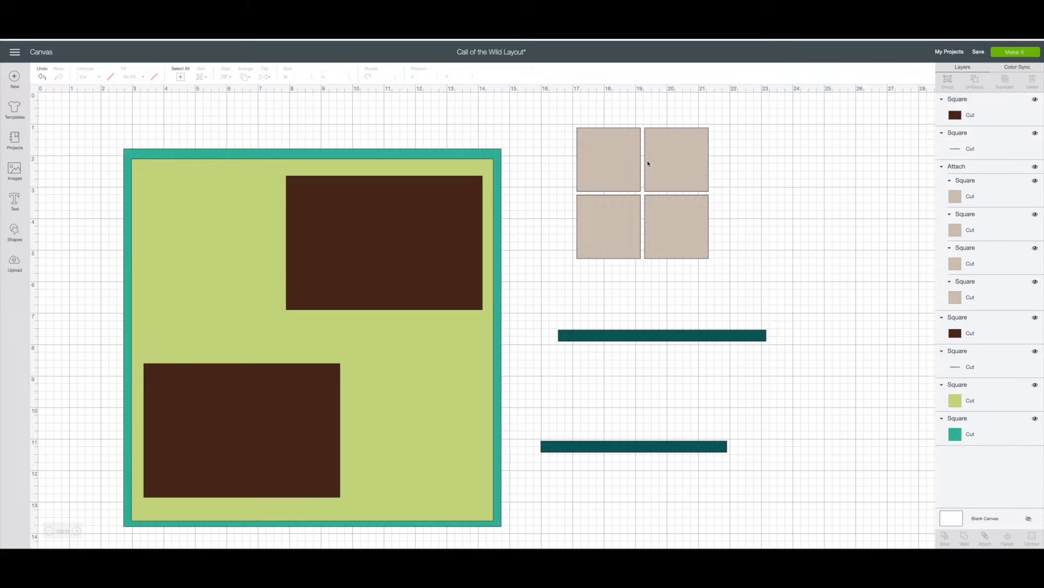
# Place the tan block in the layout's upper-left area and a dark teal strip above and below the lower brown mat.
pyautogui.moveTo(609, 210); pyautogui.dragTo(178, 264)
pyautogui.moveTo(647, 335); pyautogui.dragTo(237, 334)
pyautogui.moveTo(274, 396); pyautogui.dragTo(273, 381)
pyautogui.moveTo(596, 453); pyautogui.dragTo(308, 513)
pyautogui.scroll(-1, 547, 451)
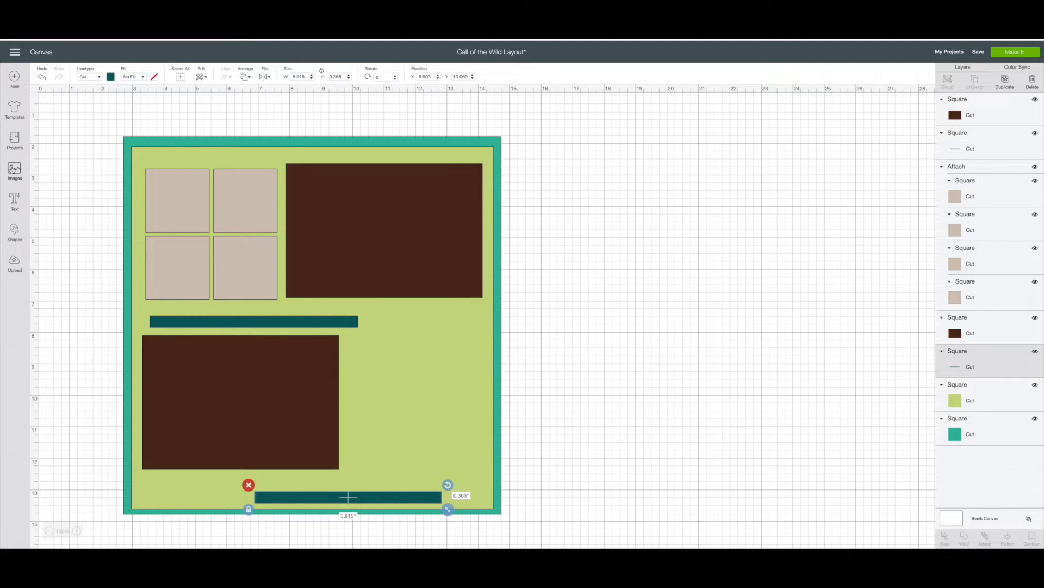
# Search the image library for "golf".
pyautogui.click(13, 170)
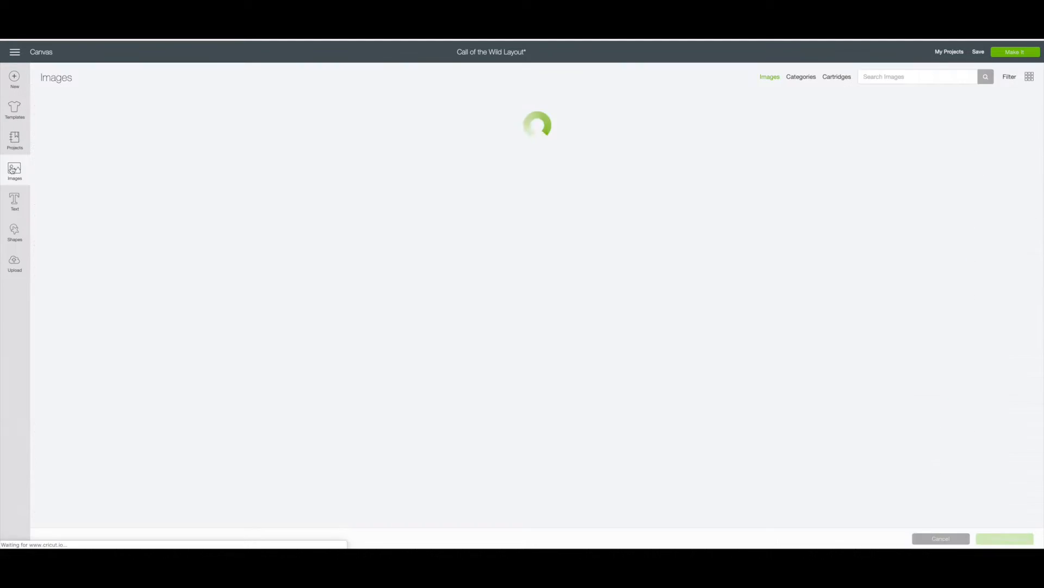
pyautogui.click(873, 78)
pyautogui.write('golf')
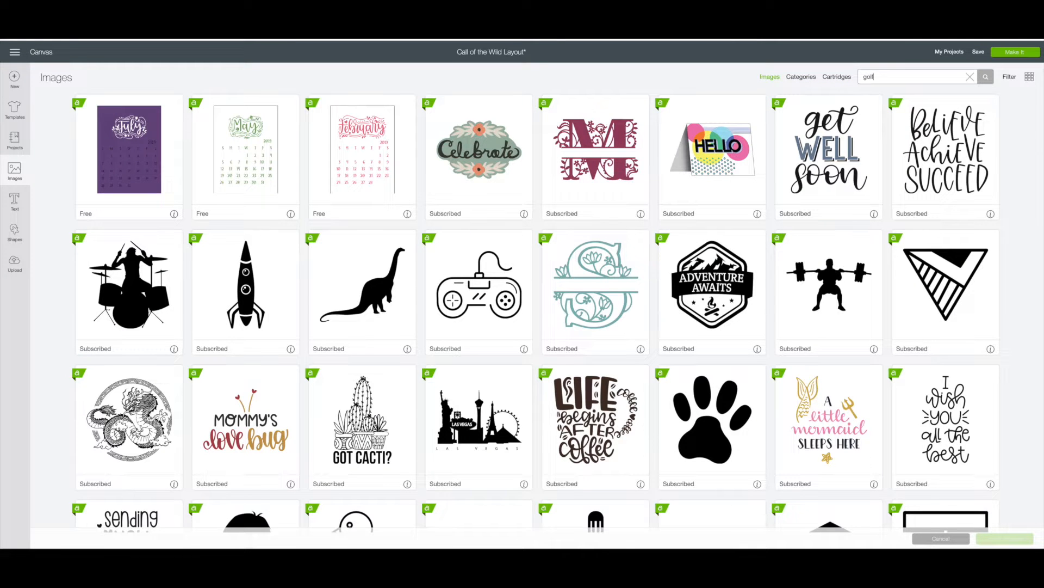
pyautogui.press('Return')
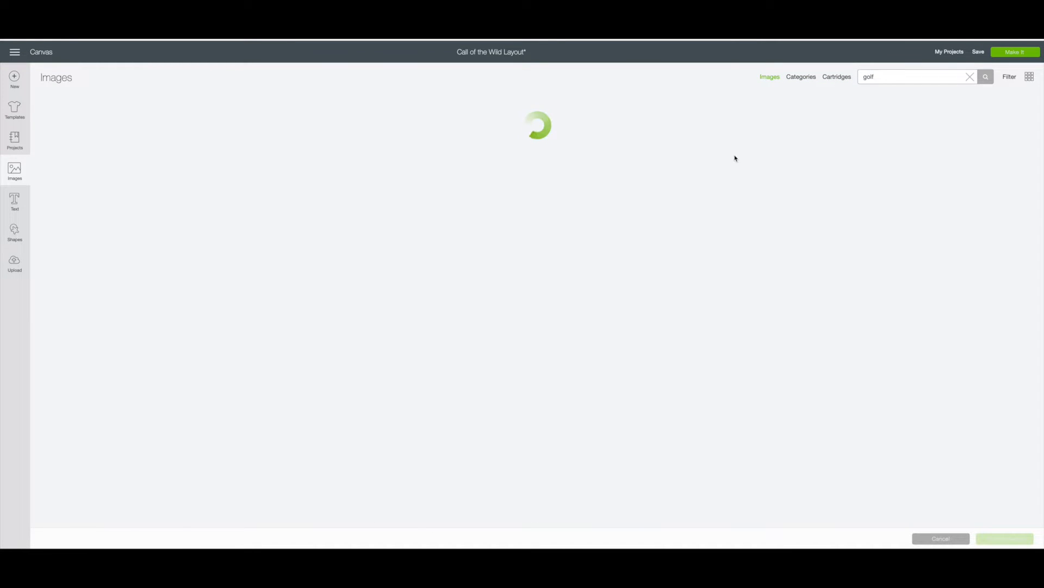
# Pick the solid dark red golf bag and the black golf cart silhouette from the golf image results.
pyautogui.scroll(-6, 670, 204)
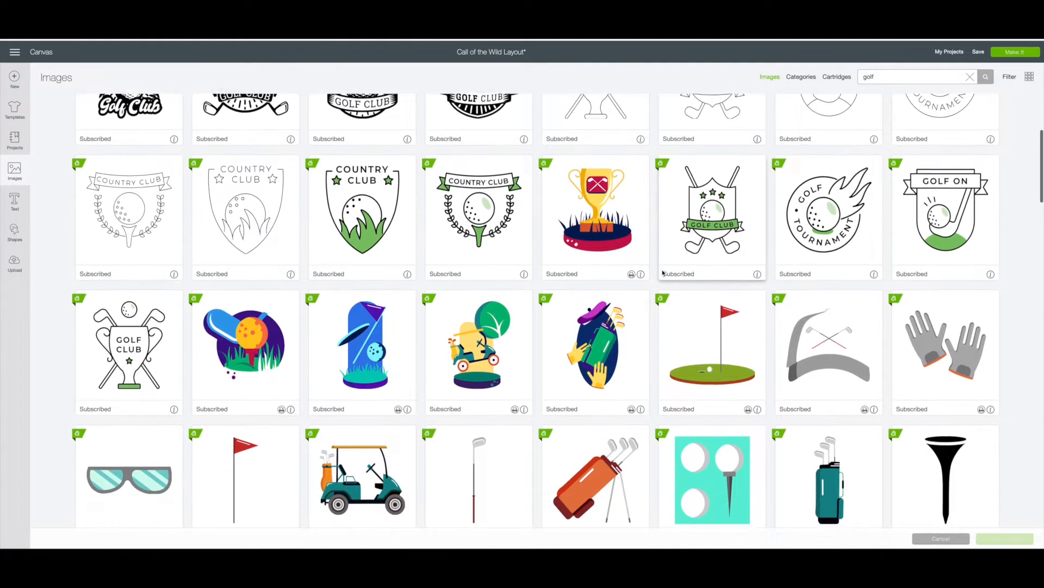
pyautogui.scroll(-3, 663, 272)
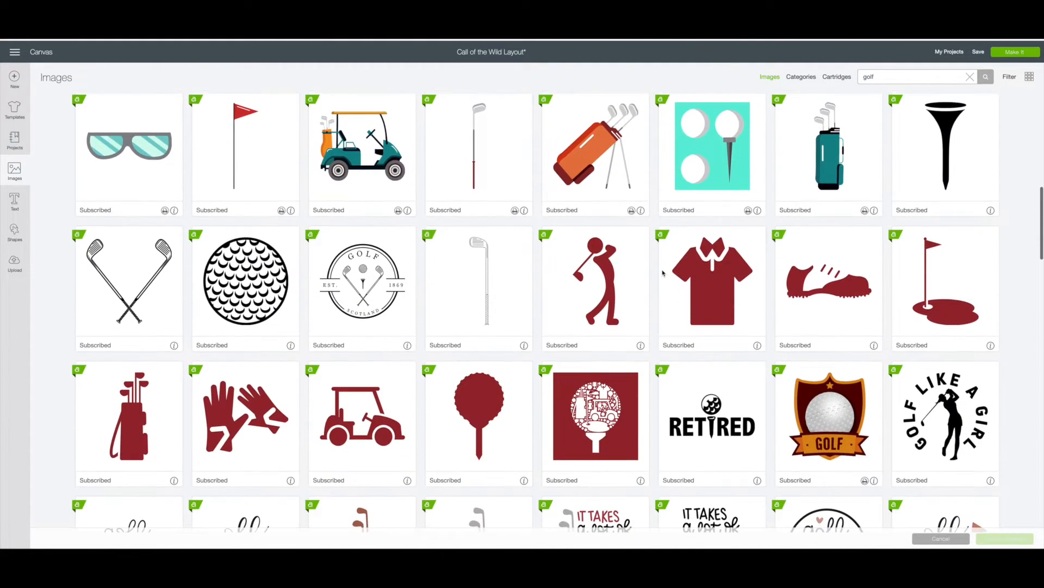
pyautogui.scroll(-2, 663, 273)
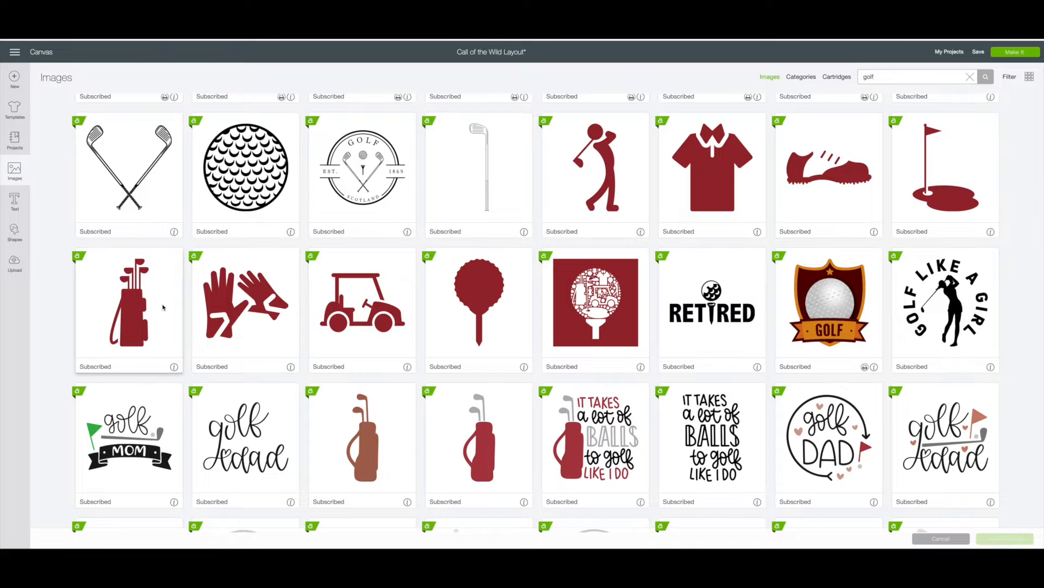
pyautogui.click(135, 315)
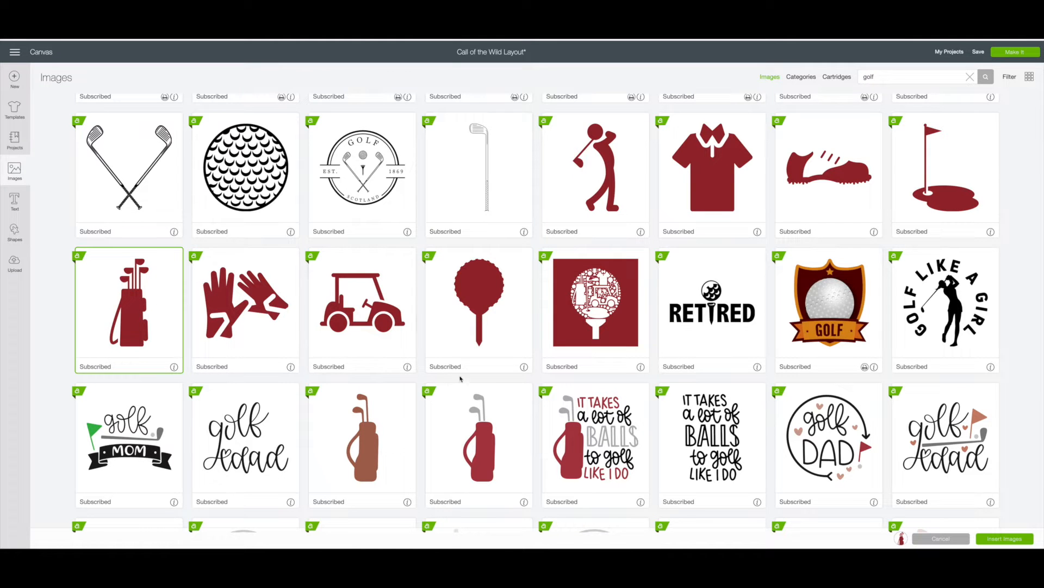
pyautogui.scroll(-1, 473, 380)
pyautogui.scroll(-5, 474, 379)
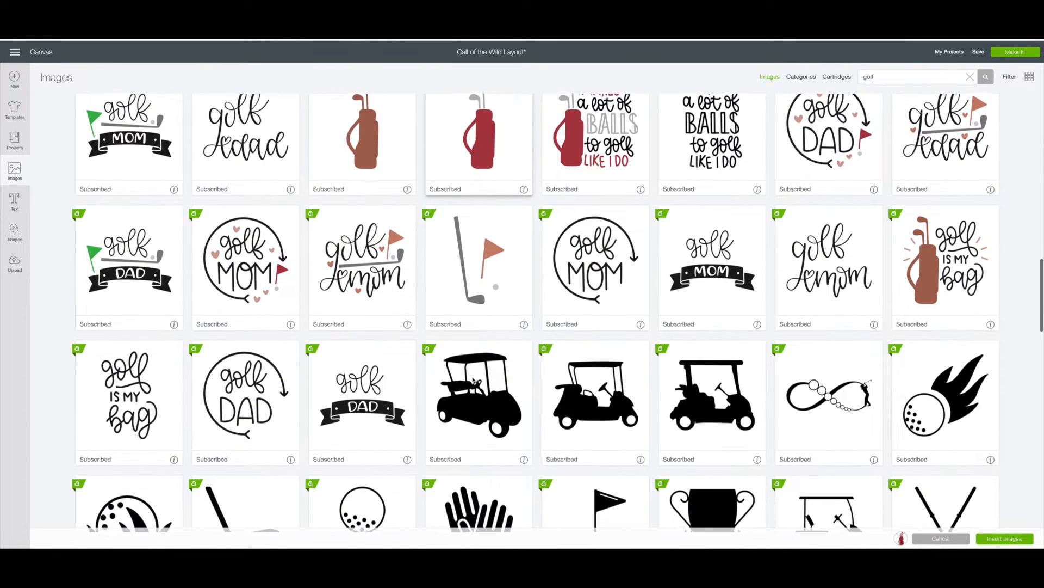
pyautogui.click(707, 392)
# Add the black golf flag, crossed golf clubs and Hole In One images to the selection, and insert all chosen images.
pyautogui.scroll(-3, 588, 381)
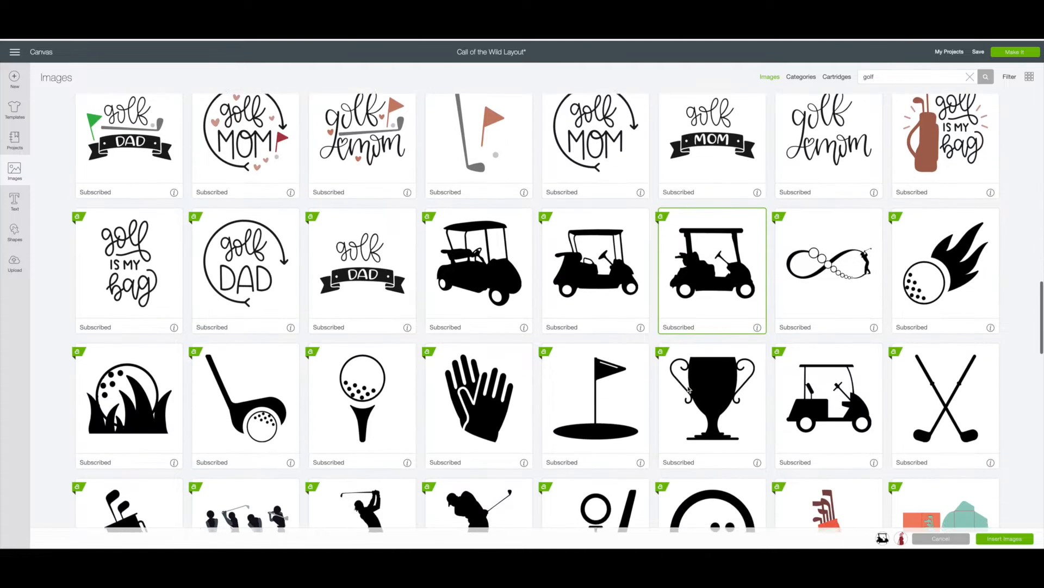
pyautogui.click(603, 351)
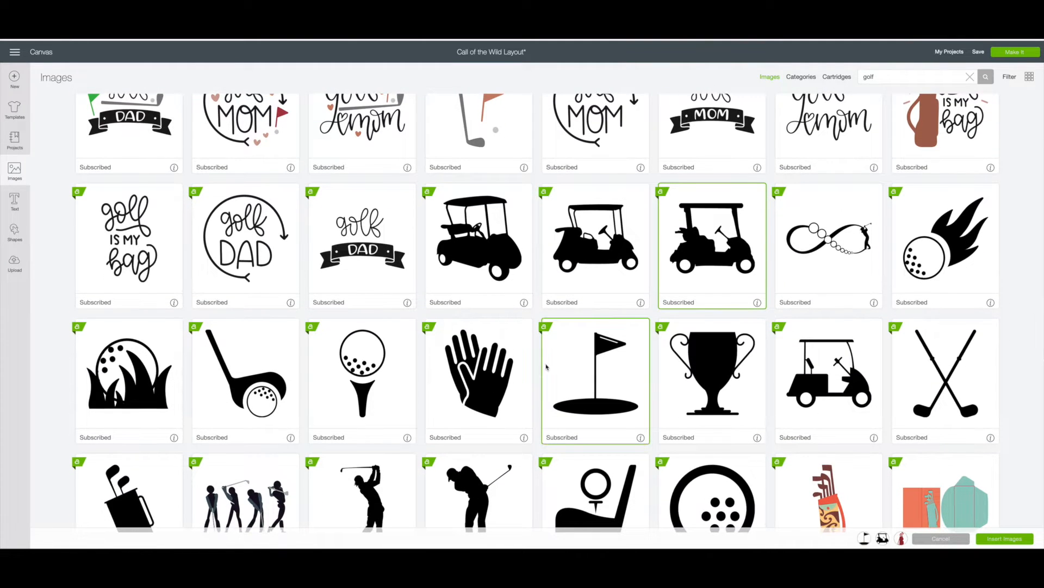
pyautogui.click(949, 383)
pyautogui.scroll(-7, 663, 357)
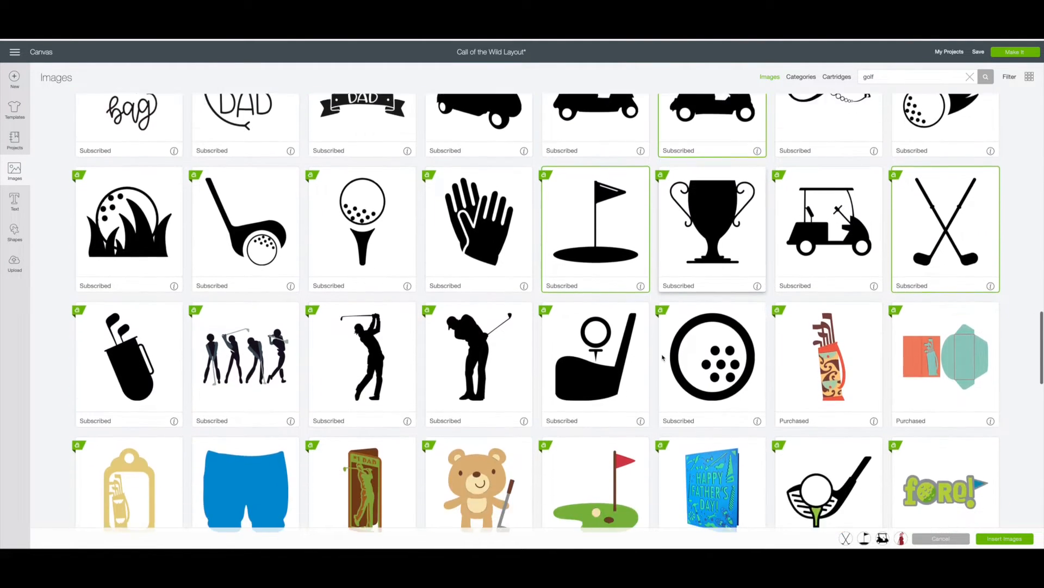
pyautogui.scroll(-1, 663, 357)
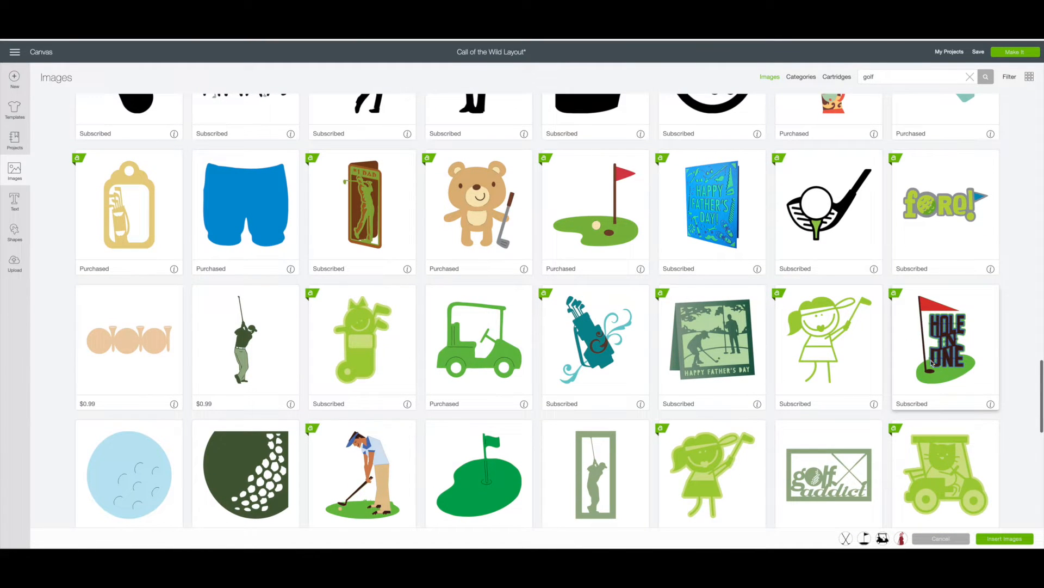
pyautogui.click(945, 349)
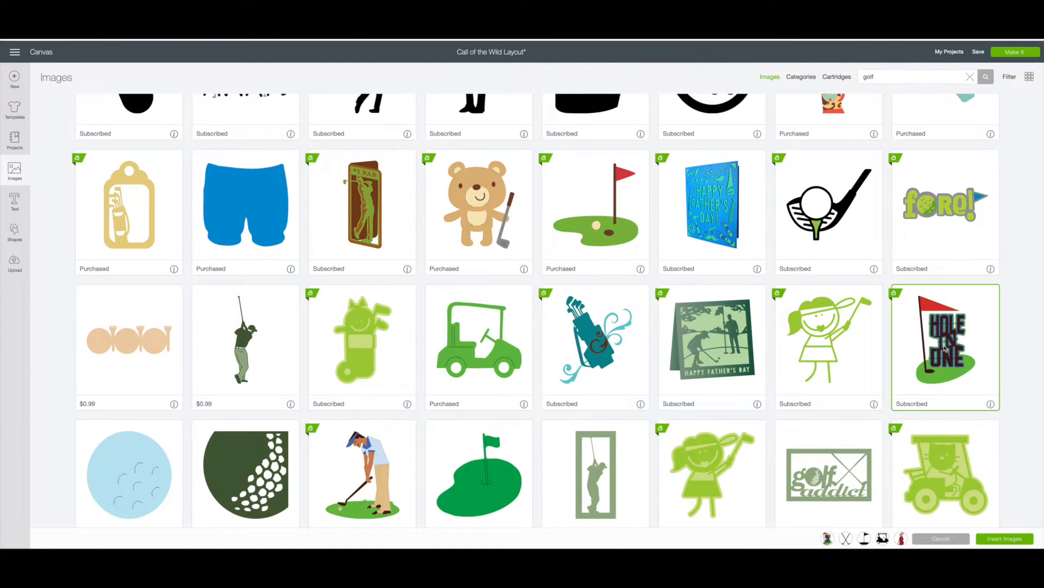
pyautogui.click(1004, 539)
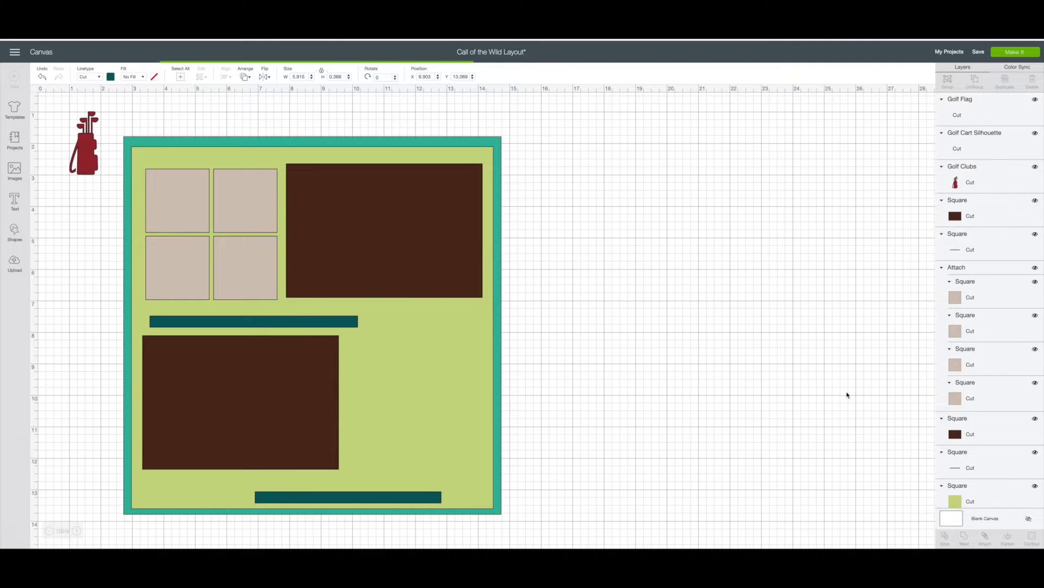
# Spread the five inserted golf images out on the blank canvas area beside the layout.
pyautogui.moveTo(169, 210); pyautogui.dragTo(575, 335)
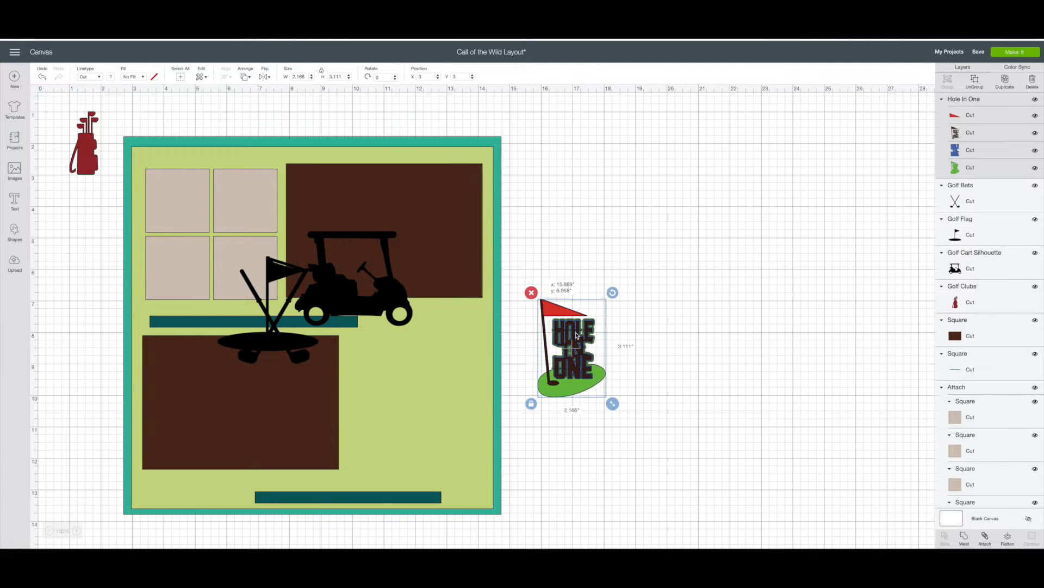
pyautogui.moveTo(348, 277); pyautogui.dragTo(590, 213)
pyautogui.moveTo(277, 328); pyautogui.dragTo(787, 260)
pyautogui.moveTo(285, 272); pyautogui.dragTo(710, 305)
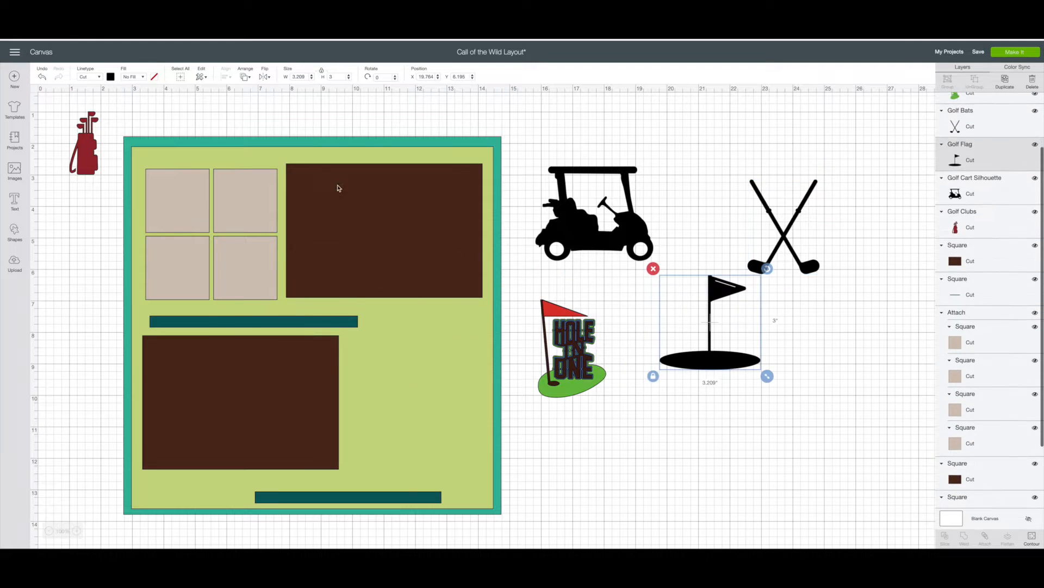
pyautogui.moveTo(87, 145); pyautogui.dragTo(425, 158)
# Place the Hole In One image in the layout's lower-right area and enlarge it to about 3.8 by 5.5 inches.
pyautogui.moveTo(570, 363); pyautogui.dragTo(400, 380)
pyautogui.moveTo(453, 426); pyautogui.dragTo(504, 499)
pyautogui.moveTo(434, 443); pyautogui.dragTo(421, 432)
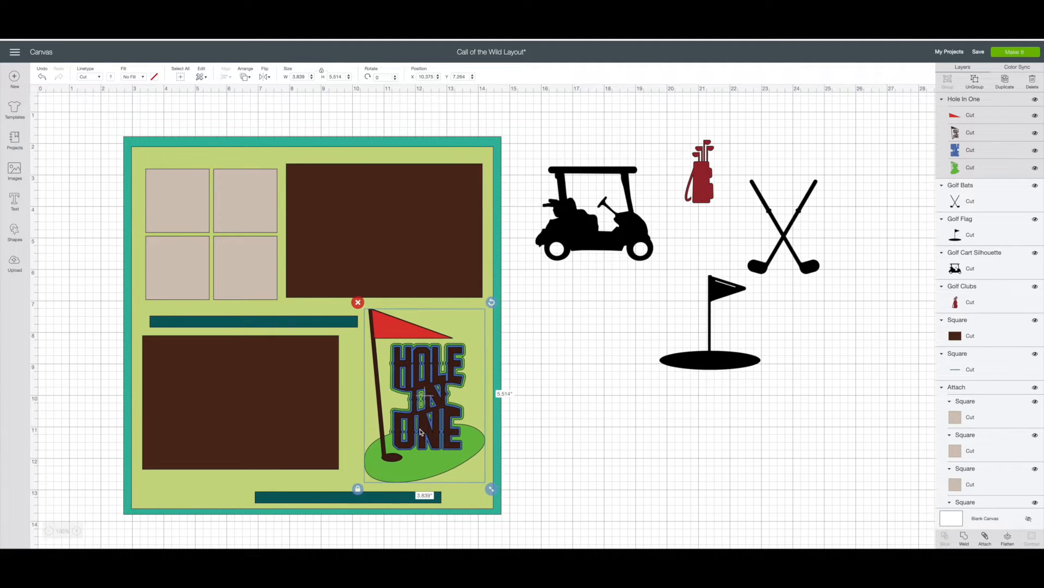
# Move the Hole In One image off the layout, ungroup it, and pull its lettering layers away from the green base.
pyautogui.moveTo(429, 406); pyautogui.dragTo(579, 419)
pyautogui.rightClick(580, 419)
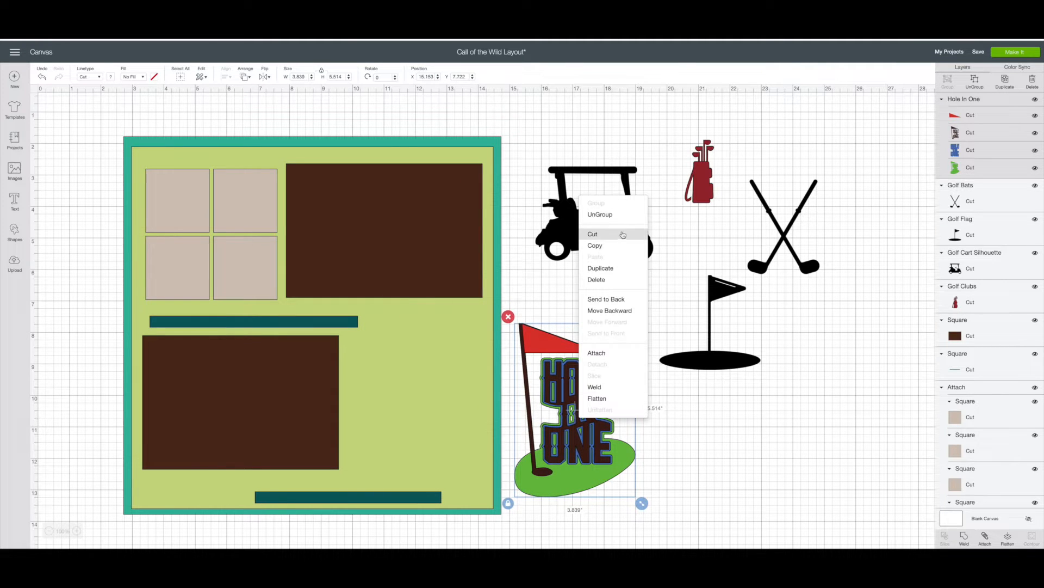
pyautogui.click(600, 214)
pyautogui.moveTo(564, 444); pyautogui.dragTo(748, 457)
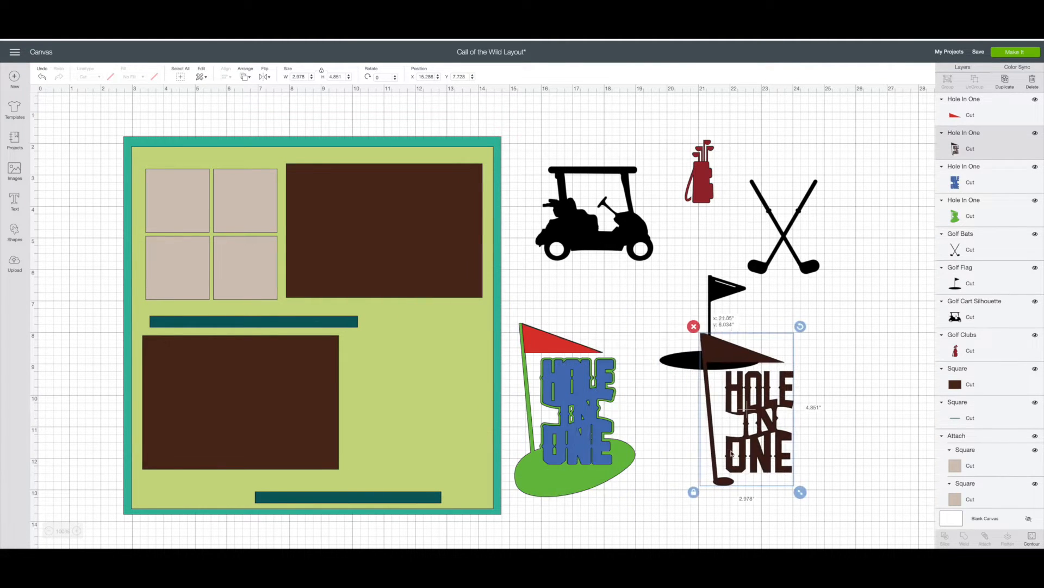
pyautogui.moveTo(577, 438); pyautogui.dragTo(763, 448)
pyautogui.click(582, 438)
pyautogui.moveTo(582, 438); pyautogui.dragTo(588, 439)
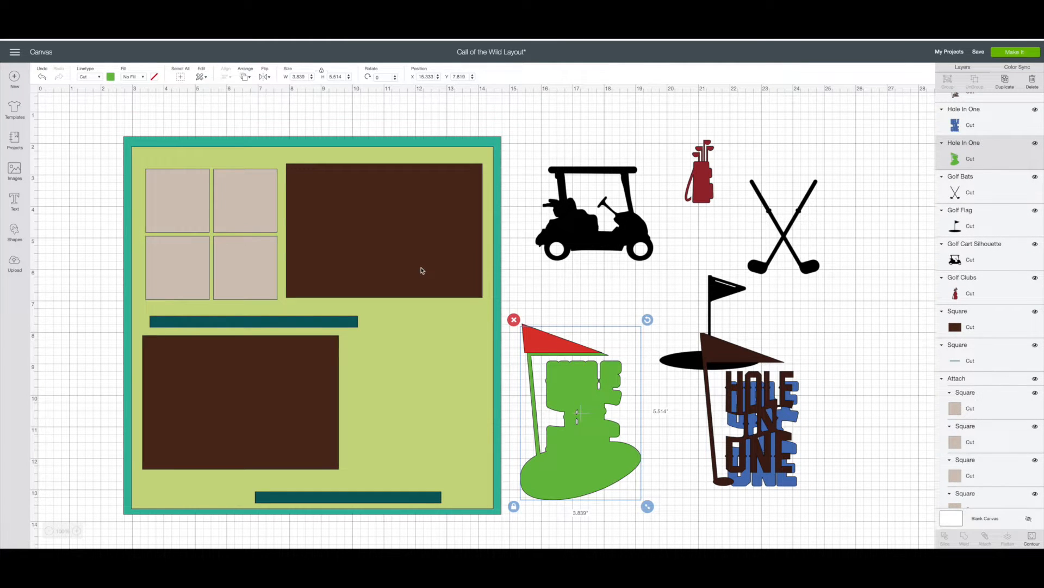
# Recolor the Hole In One layers: green base dark brown, top lettering with flagpole white, and blue lettering the border's teal.
pyautogui.click(111, 77)
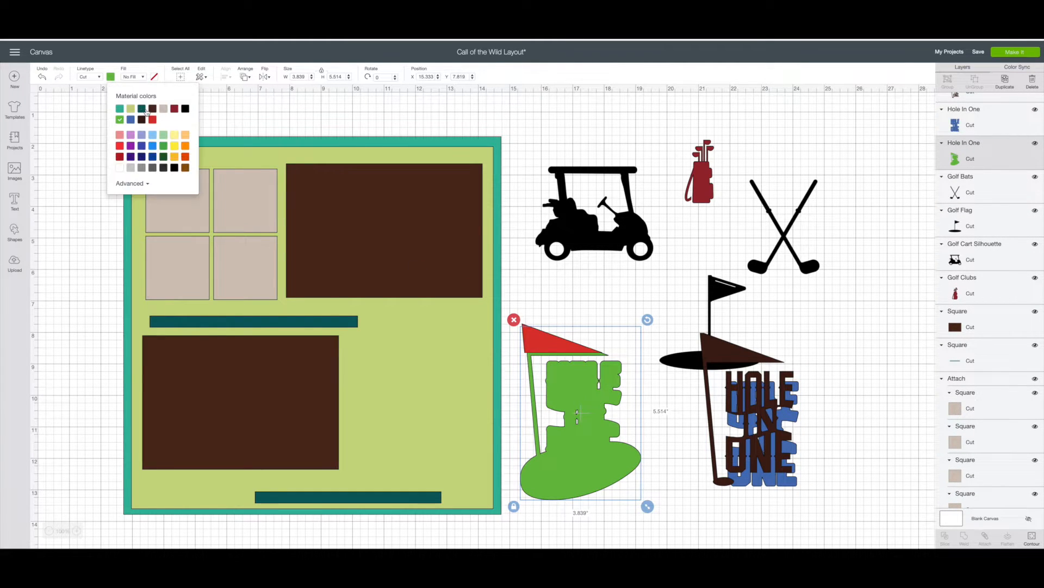
pyautogui.click(153, 108)
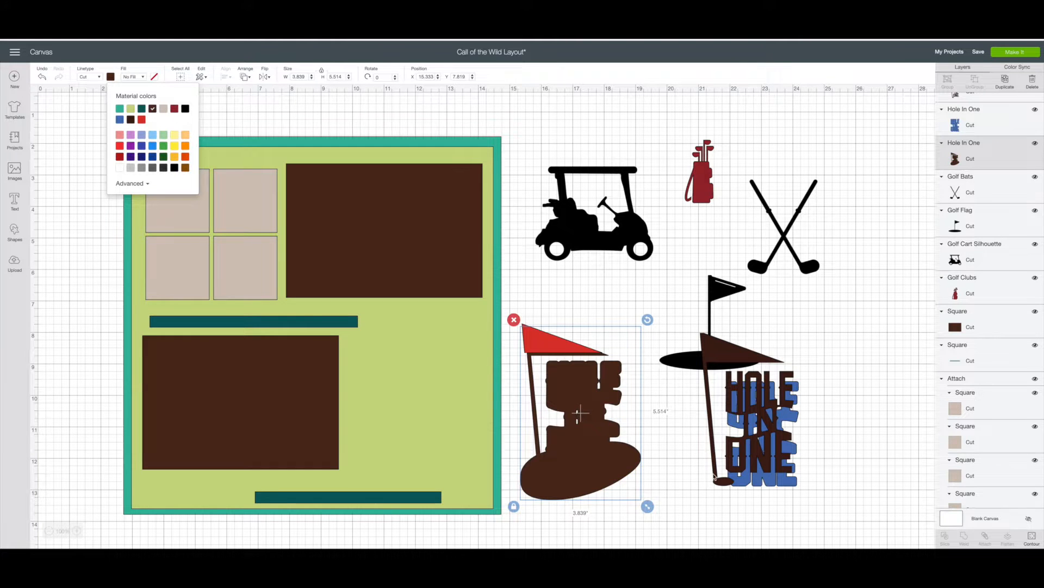
pyautogui.moveTo(707, 464); pyautogui.dragTo(602, 402)
pyautogui.click(111, 77)
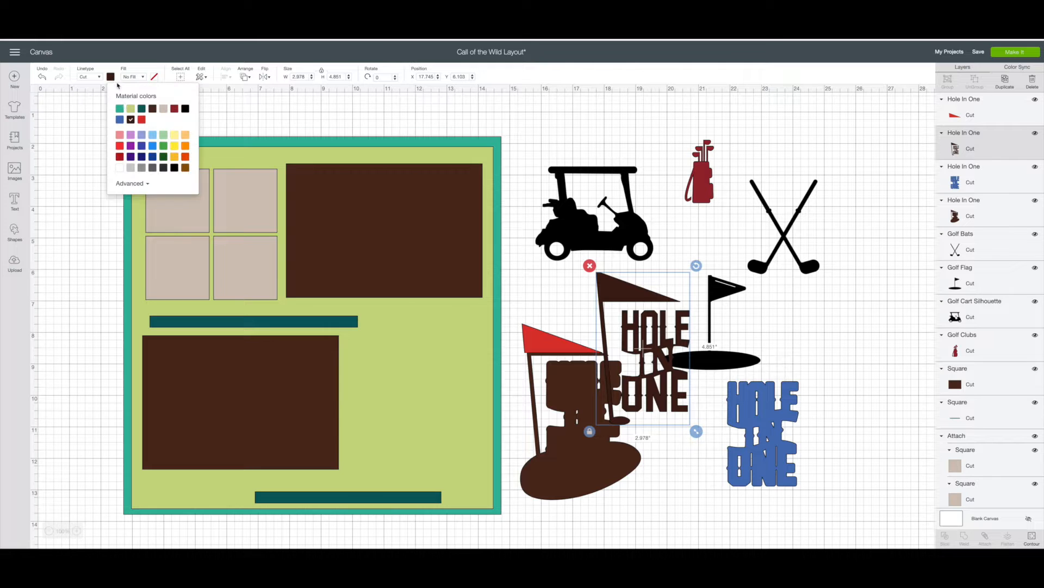
pyautogui.click(121, 168)
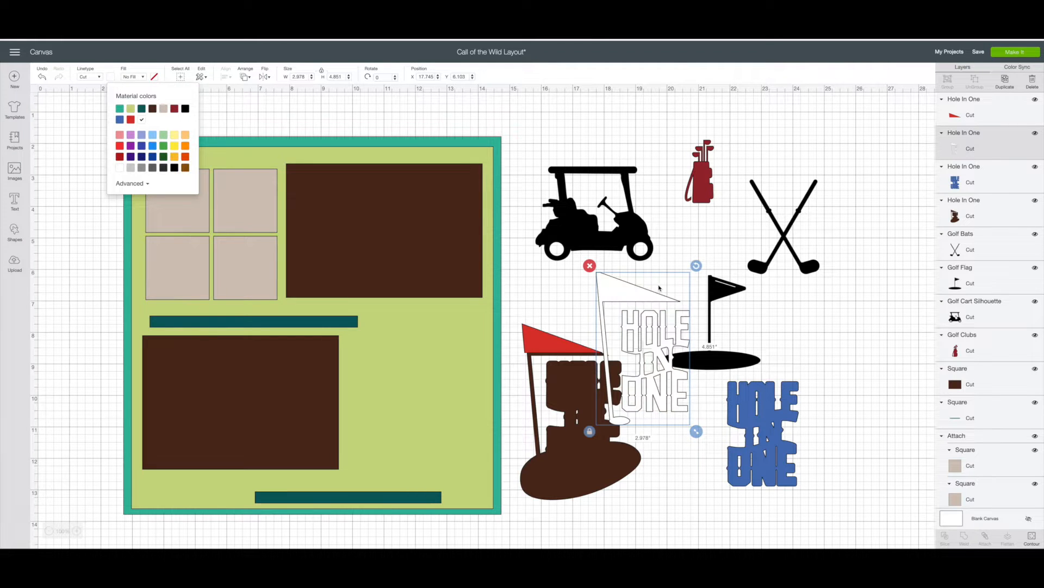
pyautogui.click(753, 404)
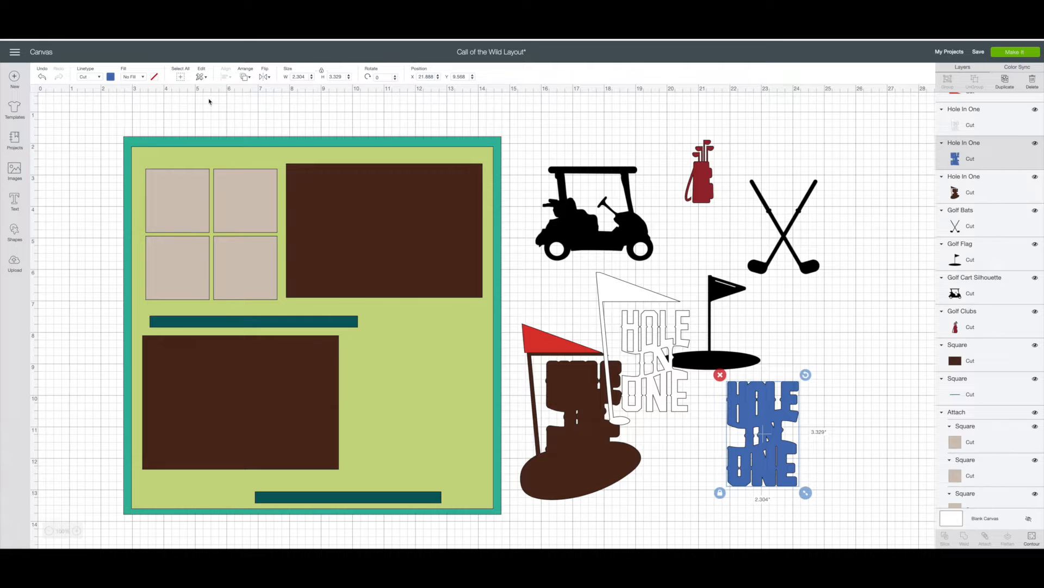
pyautogui.click(111, 77)
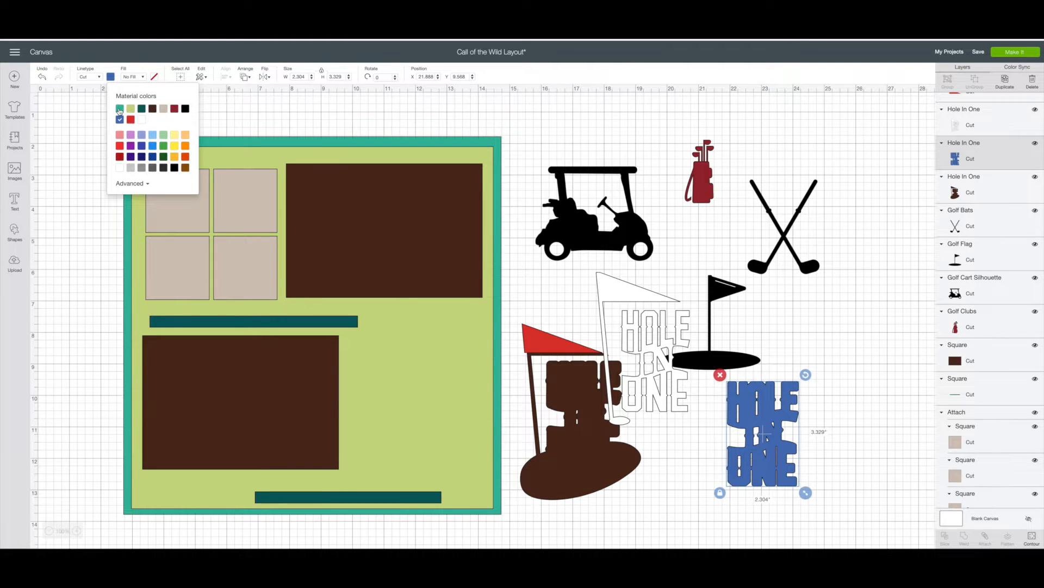
pyautogui.click(120, 109)
# Restack the Hole In One layers into one group and place it in the layout's lower-right area.
pyautogui.moveTo(738, 433); pyautogui.dragTo(559, 416)
pyautogui.moveTo(661, 389); pyautogui.dragTo(589, 444)
pyautogui.moveTo(650, 508); pyautogui.dragTo(517, 326)
pyautogui.rightClick(551, 352)
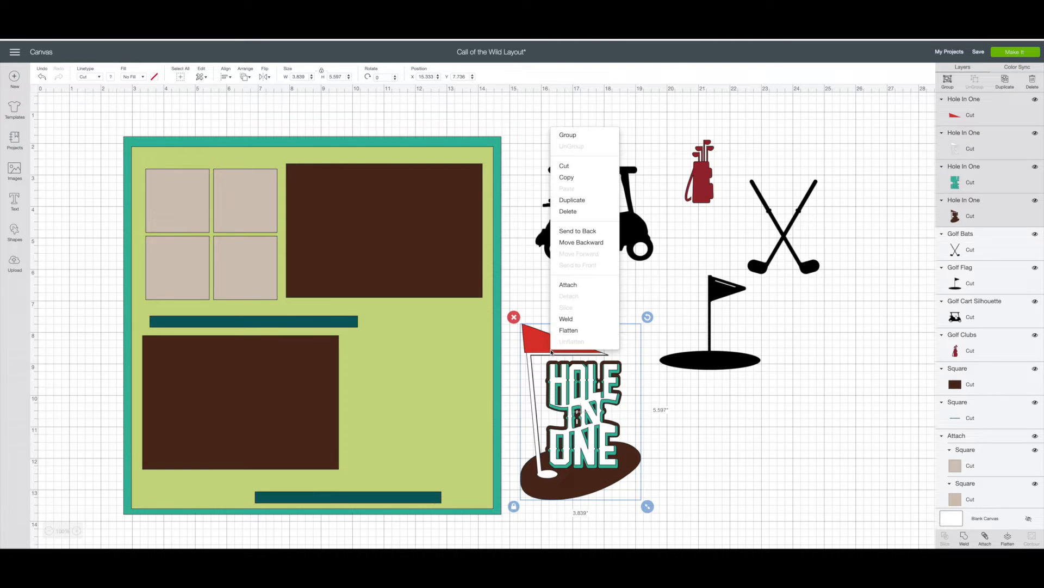
pyautogui.click(580, 137)
pyautogui.moveTo(574, 464); pyautogui.dragTo(415, 450)
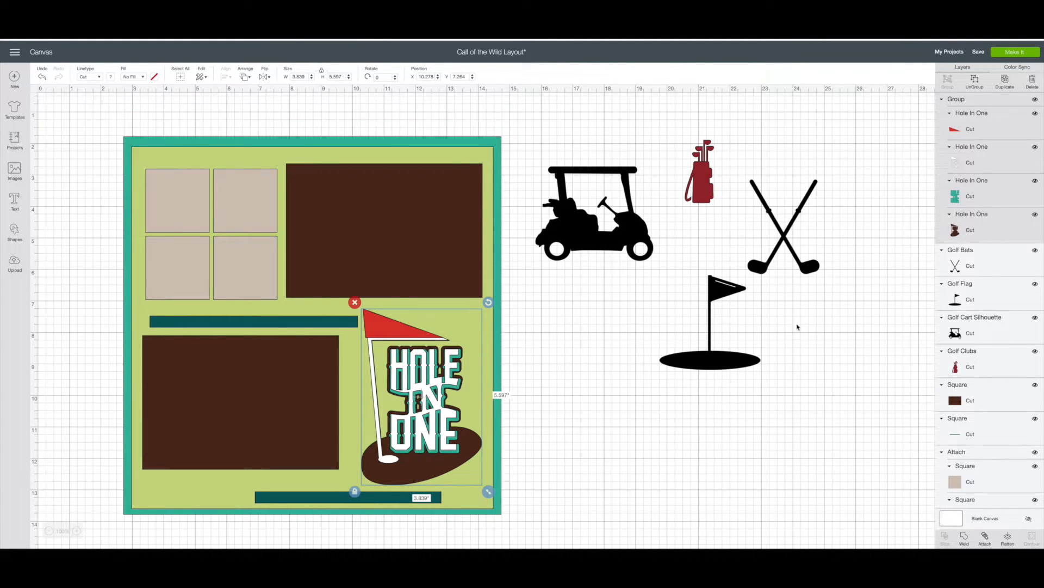
# Recolor the tan four-square block white and fit the golf cart, reduced to about 1.9 inches wide, in its upper-left square.
pyautogui.click(597, 238)
pyautogui.moveTo(660, 263); pyautogui.dragTo(588, 226)
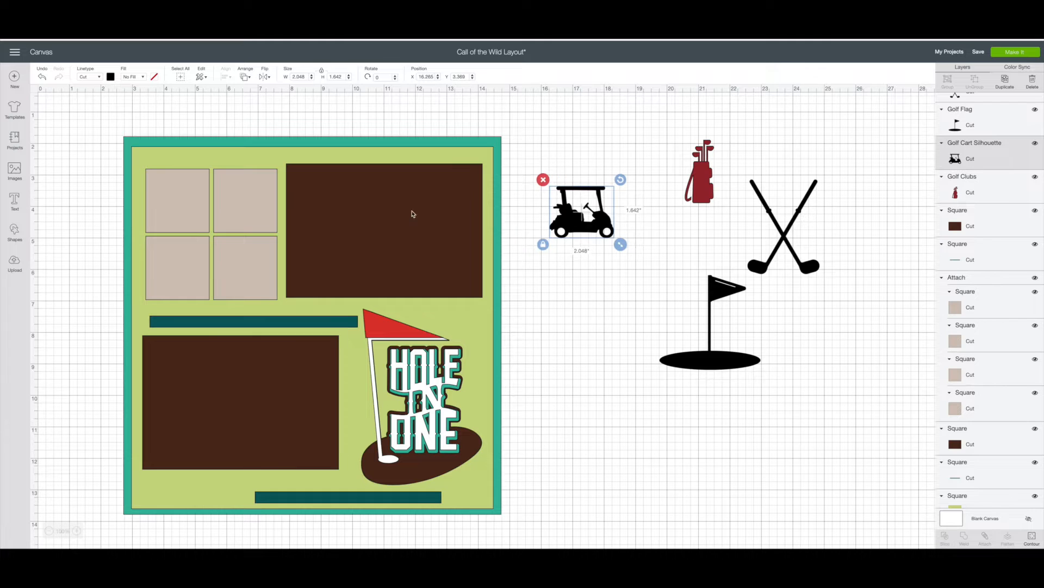
pyautogui.click(171, 200)
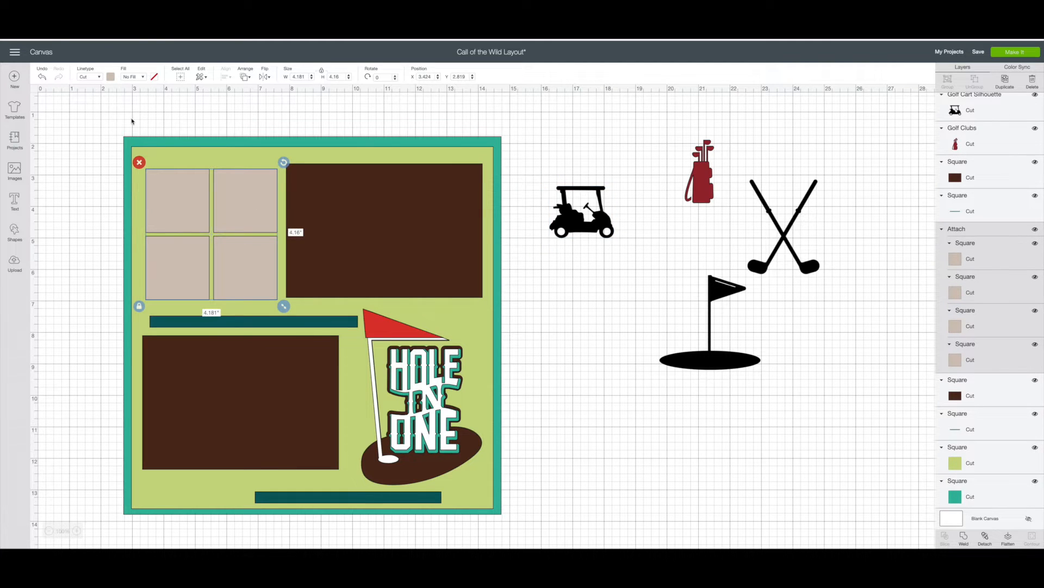
pyautogui.click(111, 78)
pyautogui.click(129, 119)
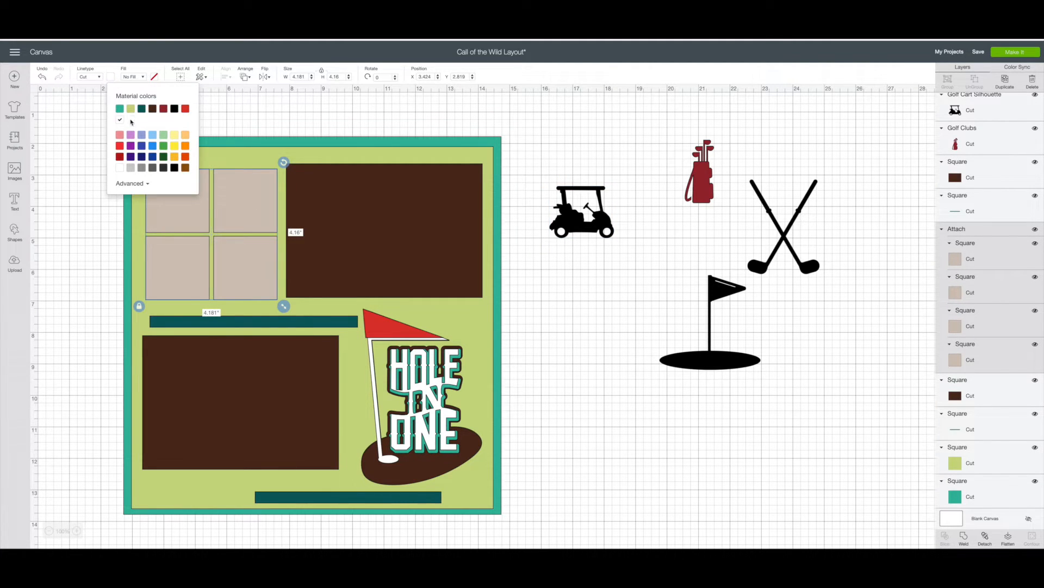
pyautogui.moveTo(599, 230); pyautogui.dragTo(198, 223)
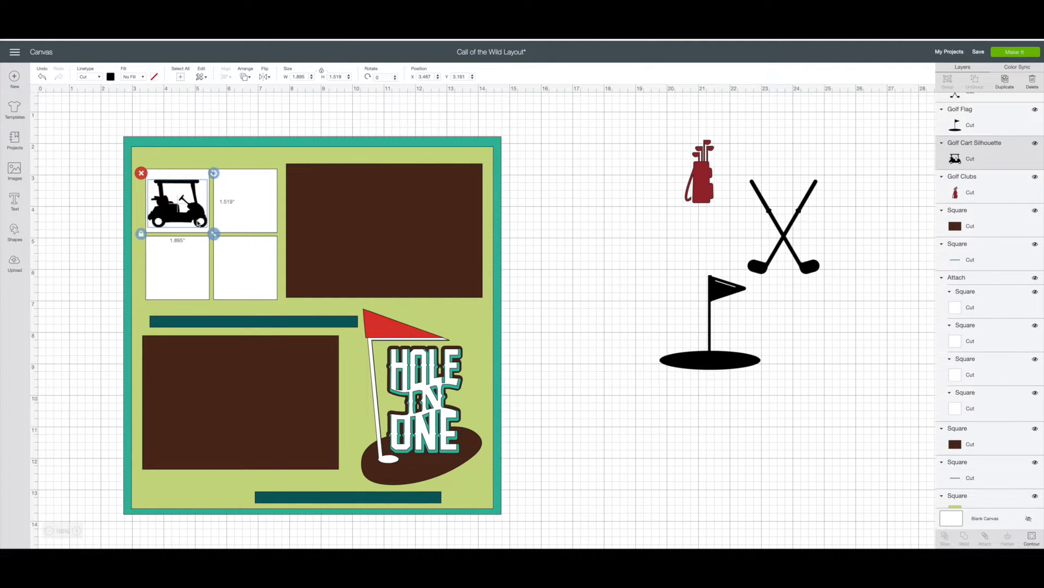
# Fit the golf bag, tilted about 30 degrees, in the lower-right white square, the flag in the lower-left and the crossed clubs in the upper-right.
pyautogui.moveTo(689, 181); pyautogui.dragTo(233, 275)
pyautogui.moveTo(266, 234); pyautogui.dragTo(278, 242)
pyautogui.moveTo(276, 306); pyautogui.dragTo(278, 307)
pyautogui.moveTo(672, 363); pyautogui.dragTo(169, 313)
pyautogui.moveTo(264, 328); pyautogui.dragTo(210, 299)
pyautogui.moveTo(790, 240); pyautogui.dragTo(249, 212)
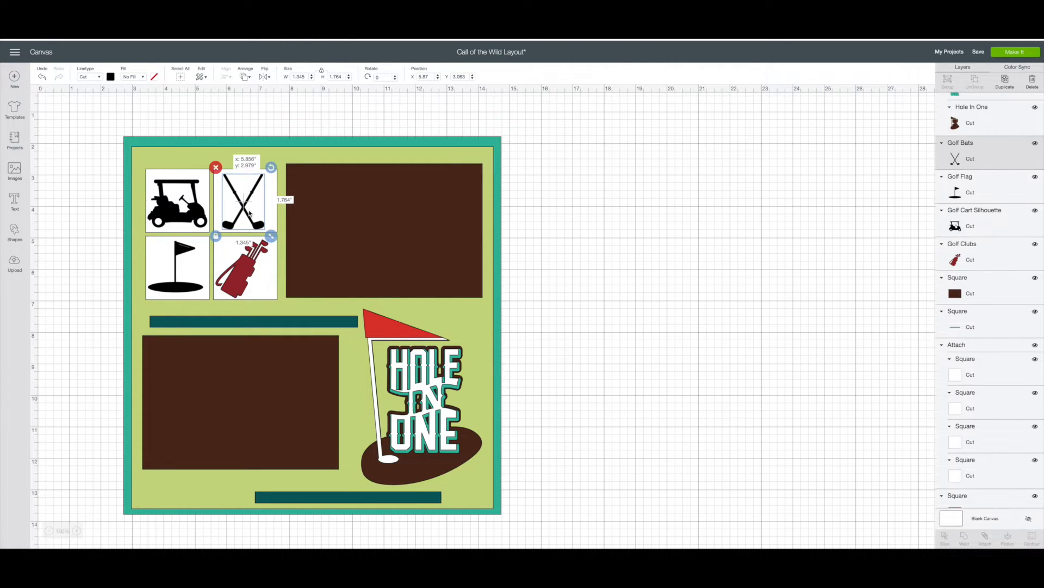
# Recolor the golf cart and the golf bag in the four-square block to the border's teal.
pyautogui.click(177, 189)
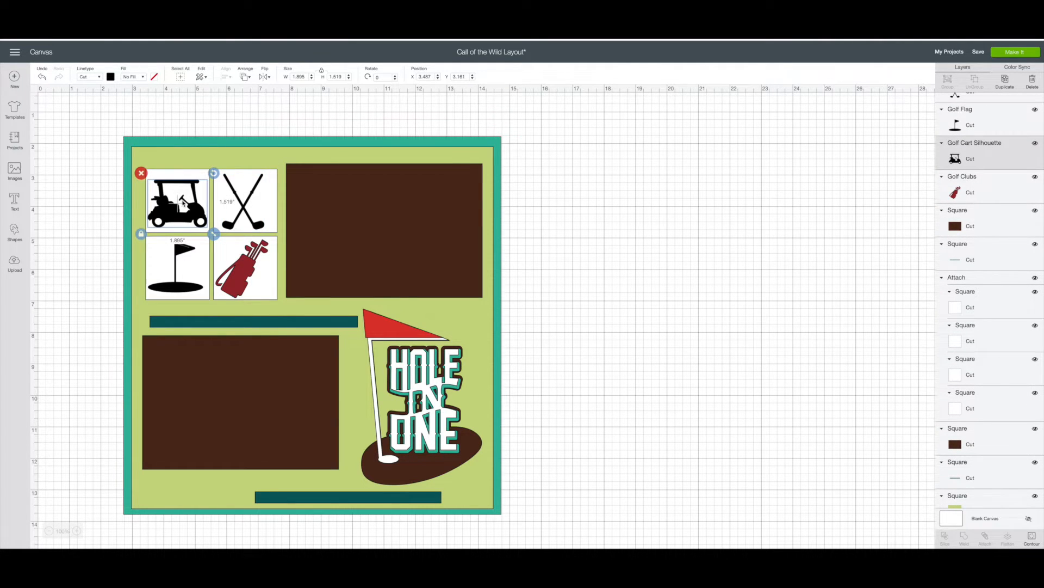
pyautogui.click(111, 77)
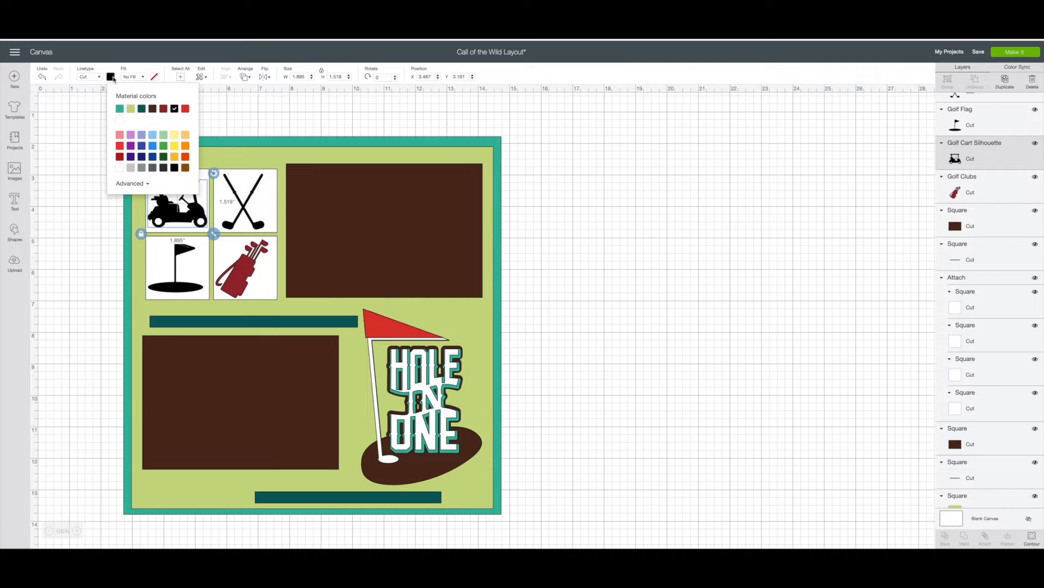
pyautogui.click(119, 109)
pyautogui.click(242, 268)
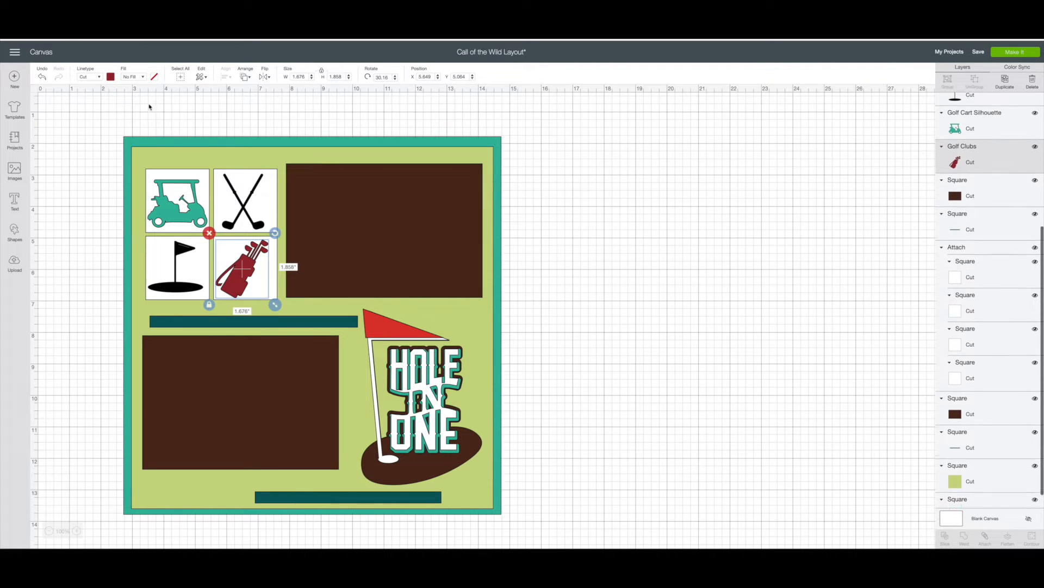
pyautogui.click(111, 77)
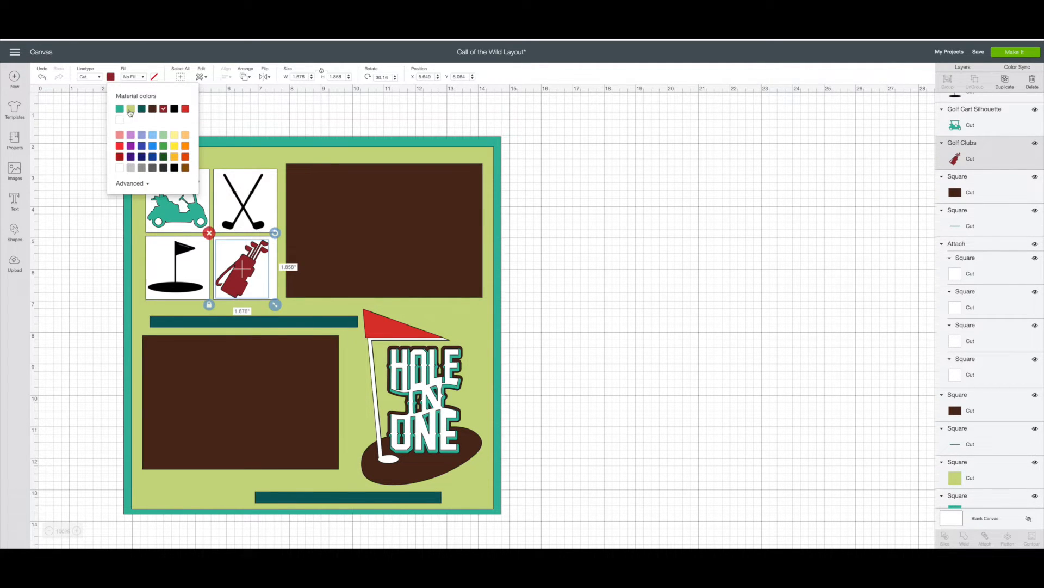
pyautogui.click(120, 110)
# Recolor the golf flag and the crossed clubs in the four-square block to the title flag's red.
pyautogui.click(177, 256)
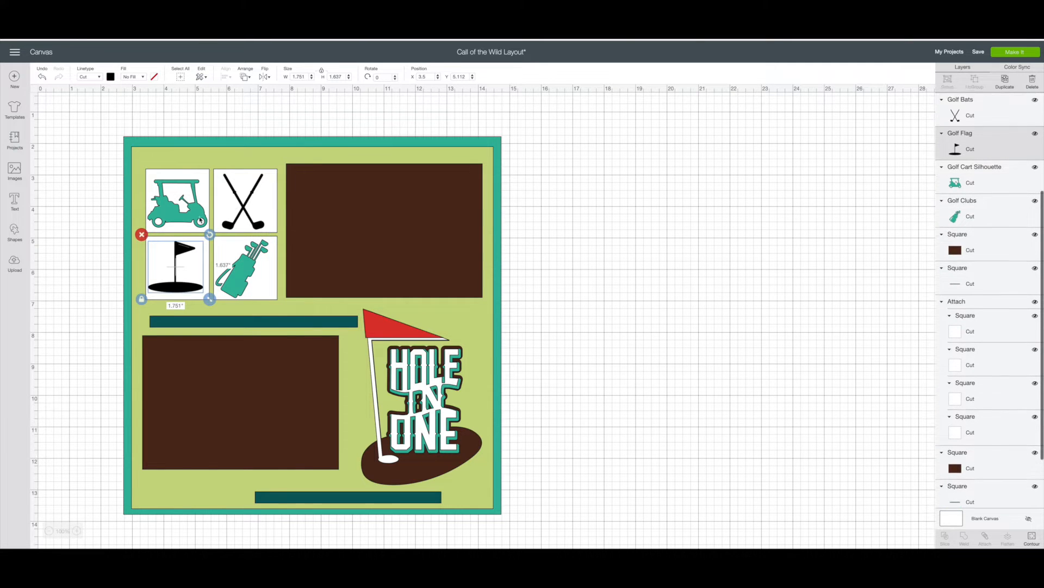
pyautogui.click(111, 76)
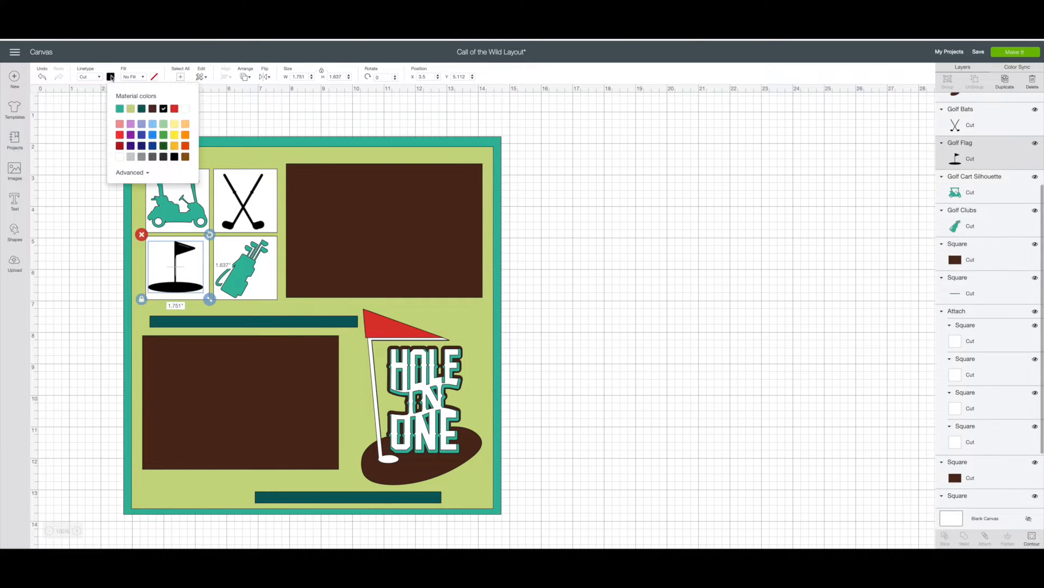
pyautogui.click(175, 109)
pyautogui.click(241, 209)
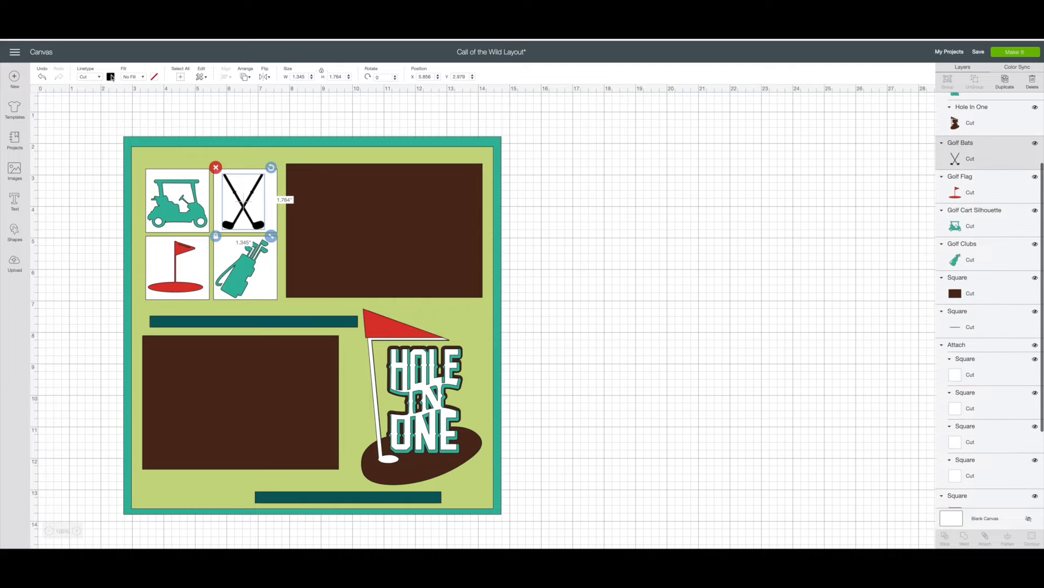
pyautogui.click(111, 76)
pyautogui.click(175, 110)
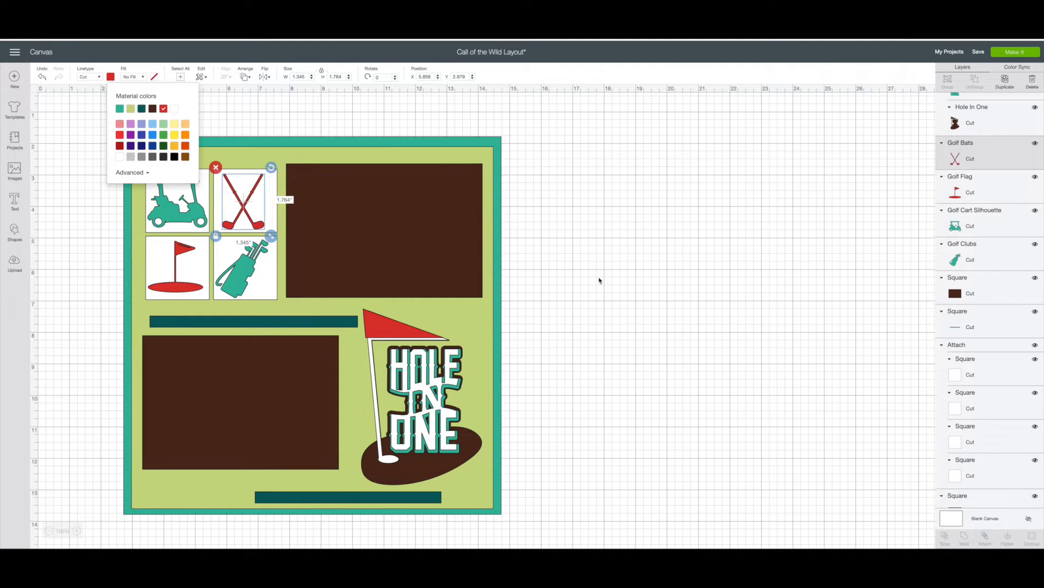
pyautogui.click(599, 280)
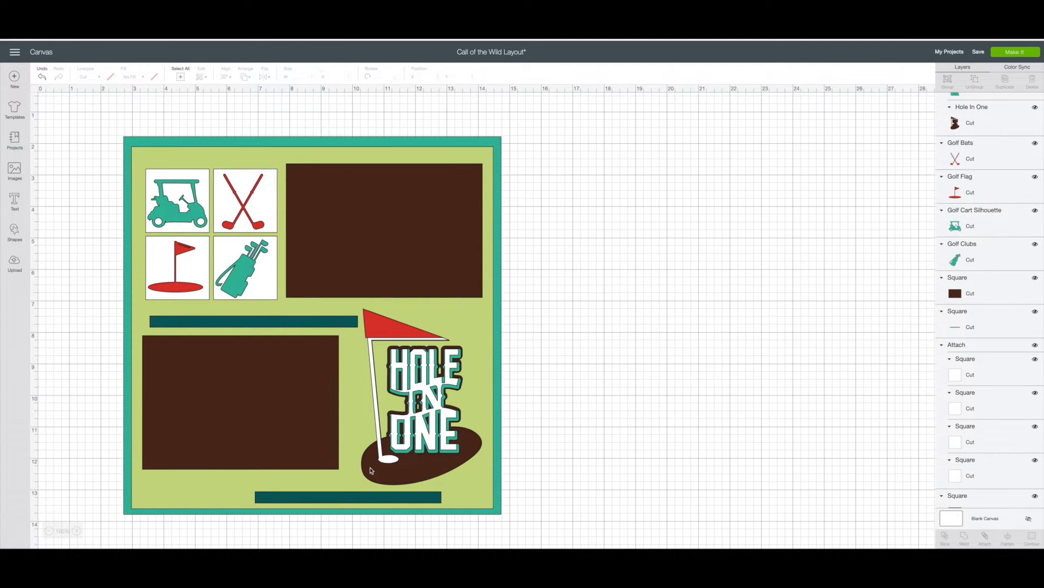
# Replace the bottom dark teal strip with a duplicate of the upper strip, and shift the lower brown mat down slightly.
pyautogui.moveTo(328, 496); pyautogui.dragTo(291, 494)
pyautogui.moveTo(412, 507); pyautogui.dragTo(476, 512)
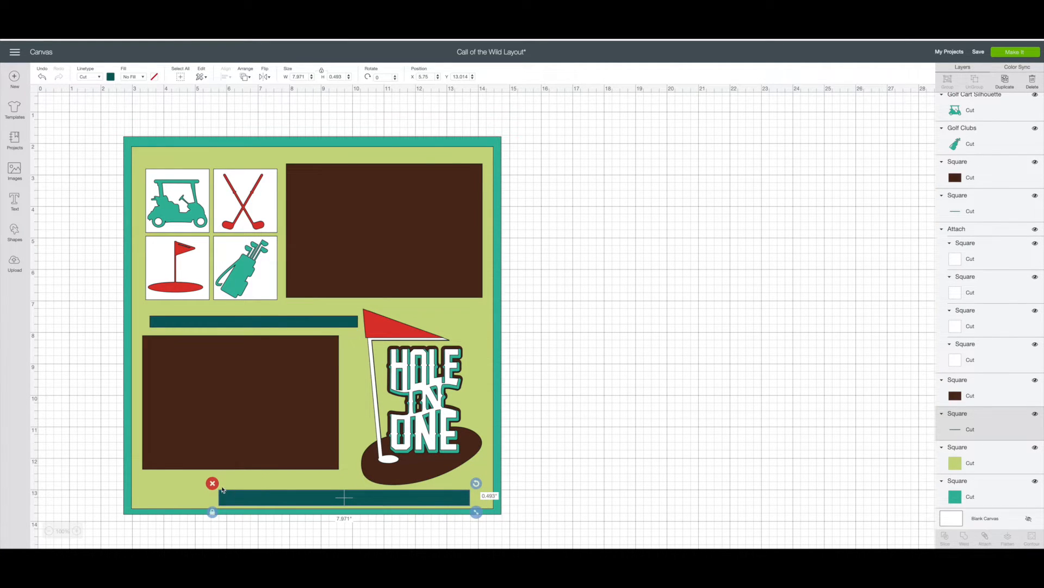
pyautogui.click(213, 484)
pyautogui.click(255, 325)
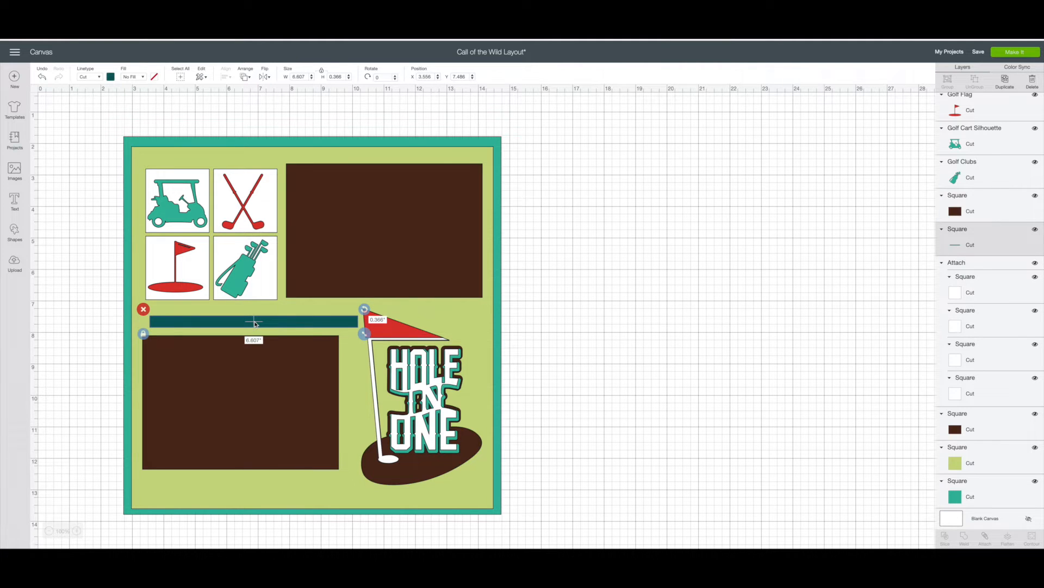
pyautogui.rightClick(254, 322)
pyautogui.click(276, 395)
pyautogui.moveTo(282, 349); pyautogui.dragTo(353, 497)
pyautogui.click(302, 435)
pyautogui.moveTo(302, 435); pyautogui.dragTo(303, 442)
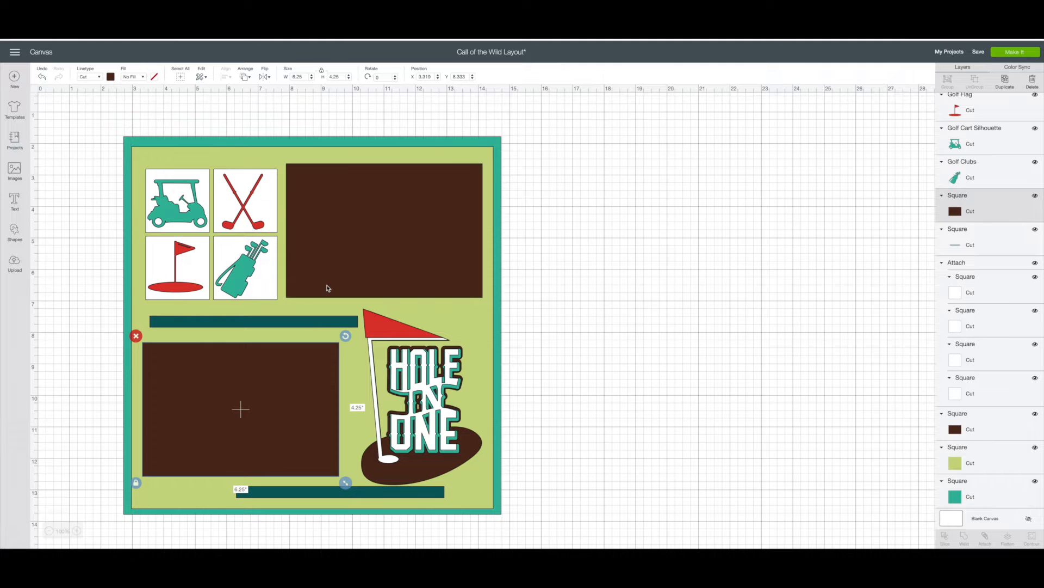
# Delete the teal border square and the light green background square from the layout.
pyautogui.moveTo(500, 149); pyautogui.dragTo(726, 194)
pyautogui.click(344, 175)
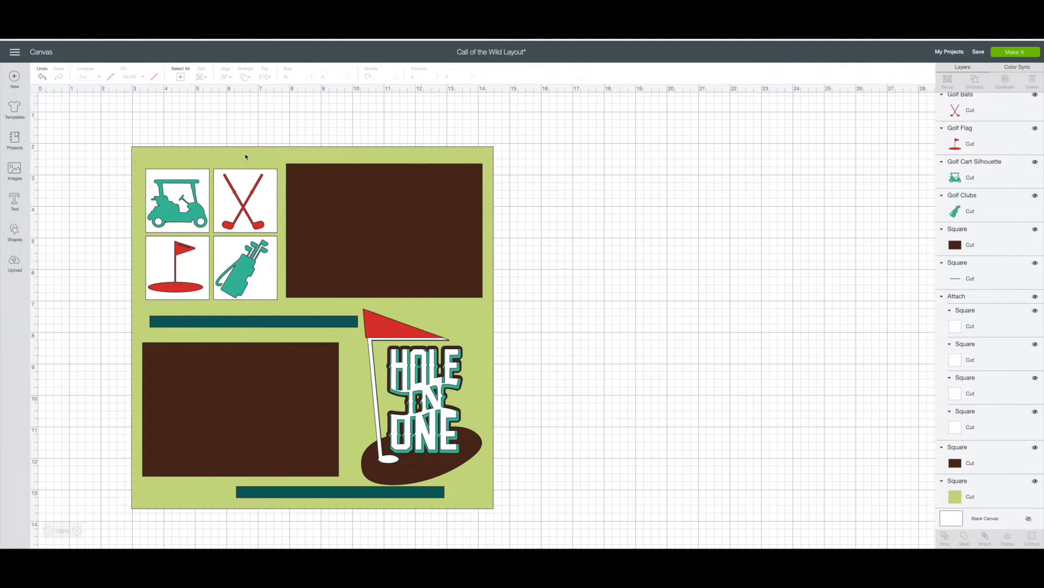
pyautogui.moveTo(245, 157); pyautogui.dragTo(473, 153)
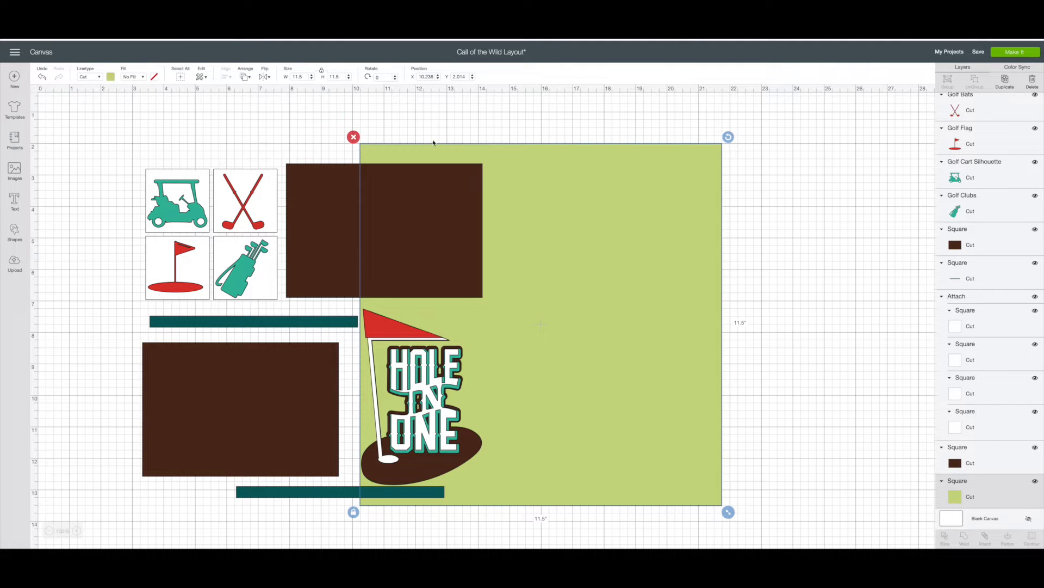
pyautogui.click(354, 136)
# Delete both brown photo mats and the white four-square block, keeping the golf images, strips and title.
pyautogui.moveTo(351, 169); pyautogui.dragTo(404, 202)
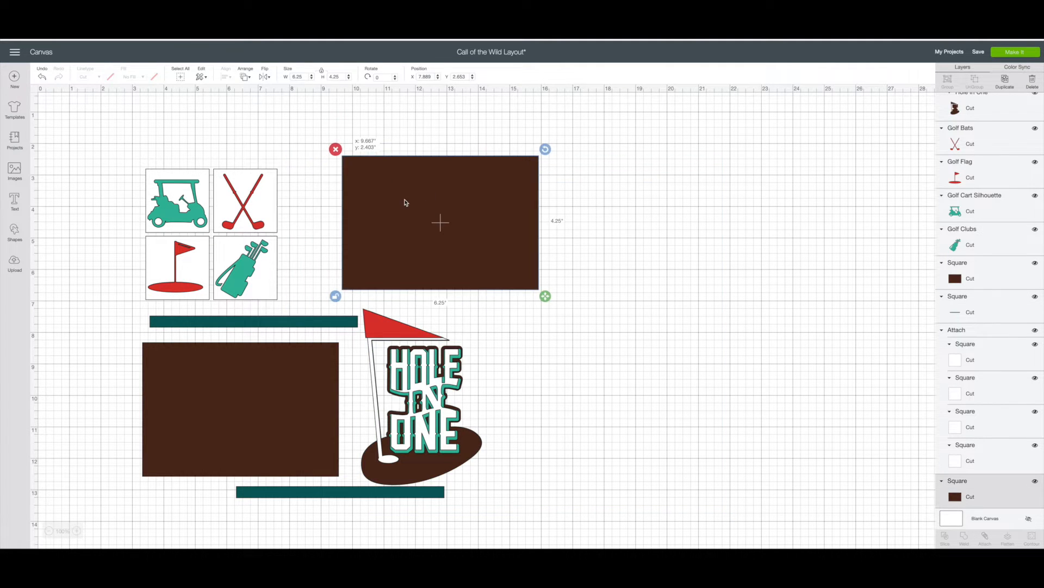
pyautogui.click(335, 149)
pyautogui.click(305, 362)
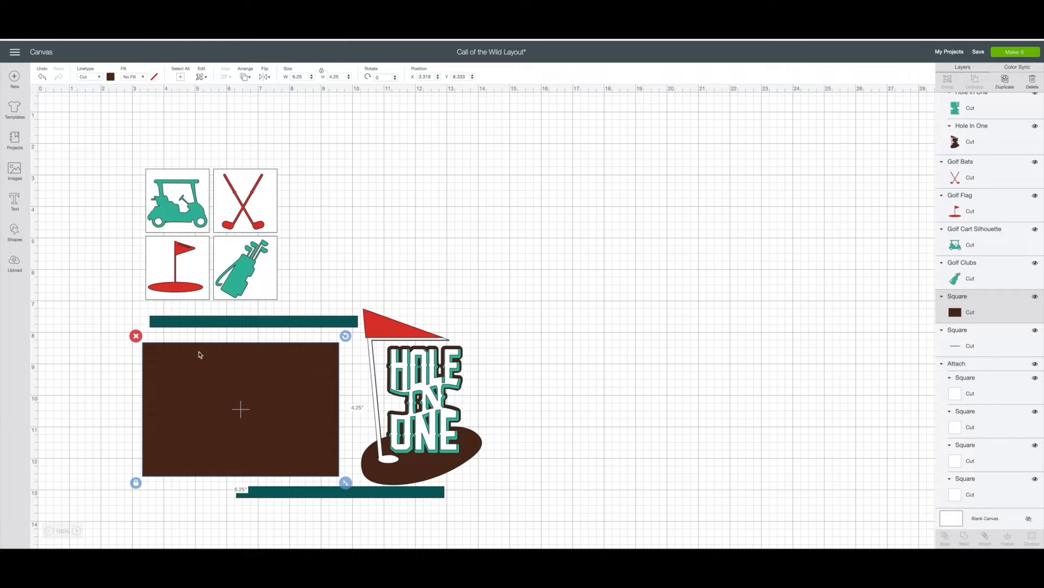
pyautogui.click(136, 337)
pyautogui.moveTo(274, 200); pyautogui.dragTo(574, 217)
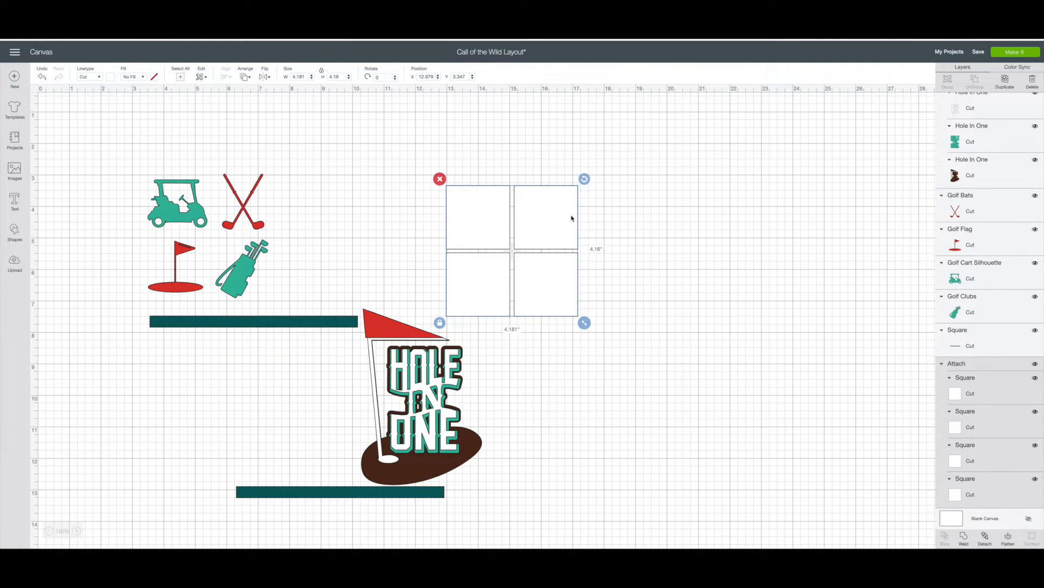
pyautogui.click(440, 179)
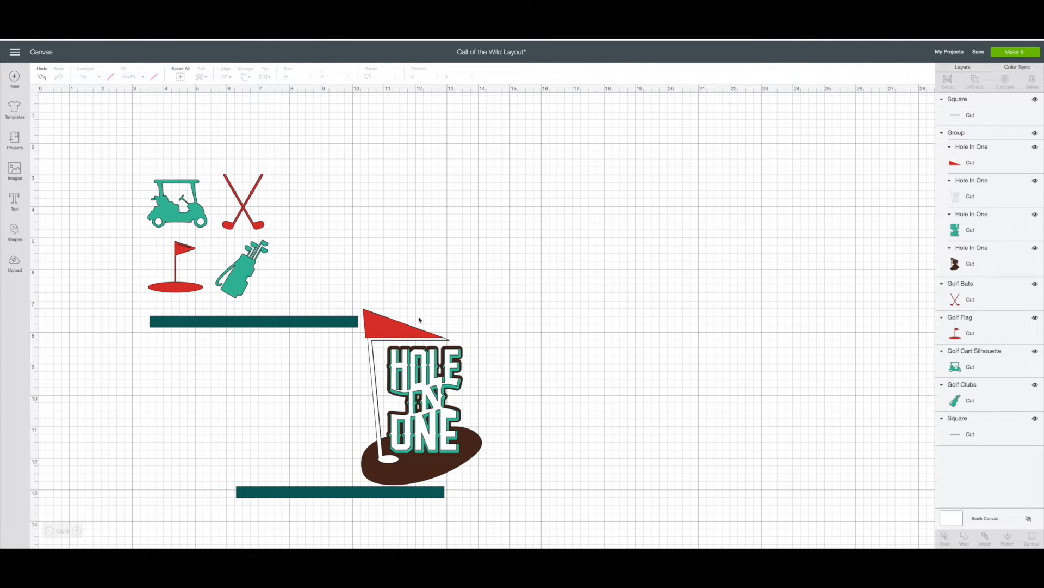
# Send the remaining pieces to cut preparation and review the red, brown, teal and dark teal mats in turn.
pyautogui.click(1013, 52)
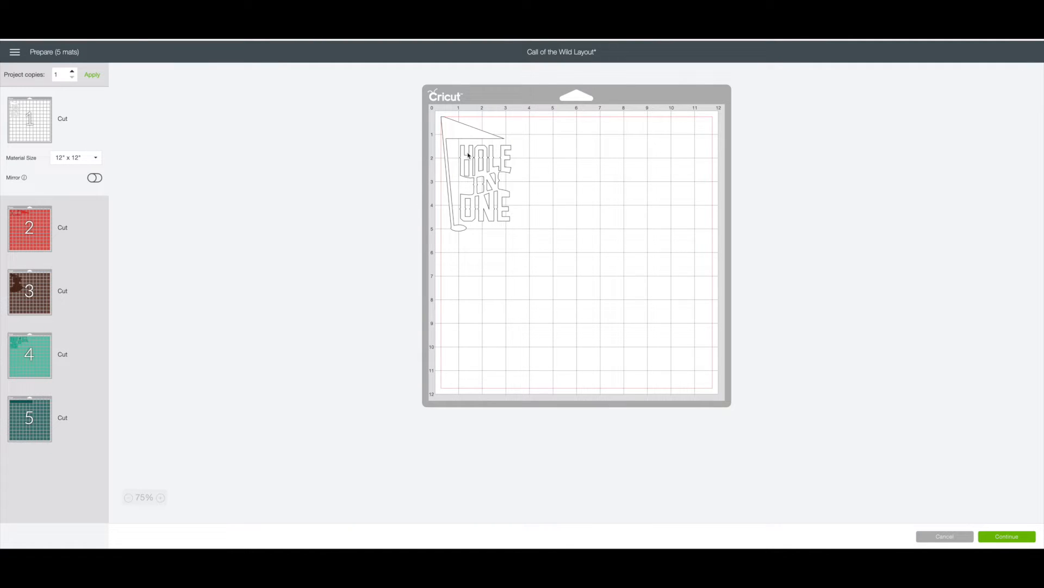
pyautogui.click(23, 223)
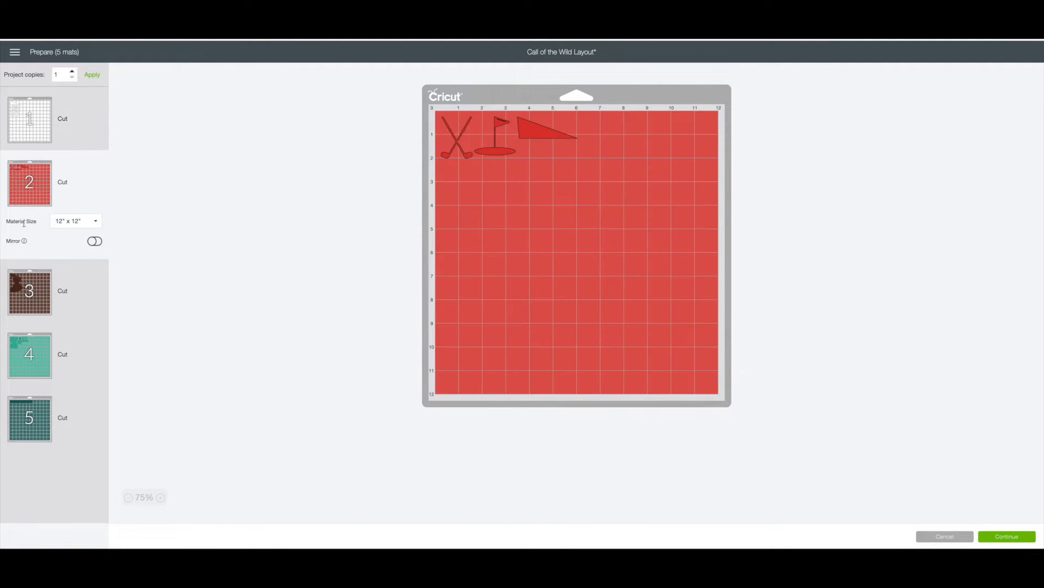
pyautogui.click(14, 290)
pyautogui.click(23, 348)
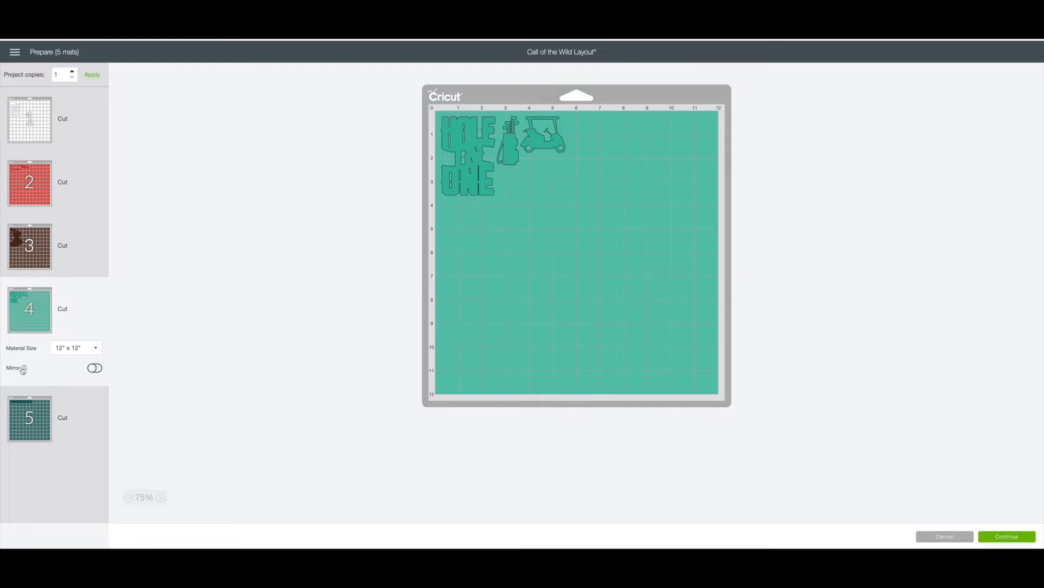
pyautogui.click(28, 419)
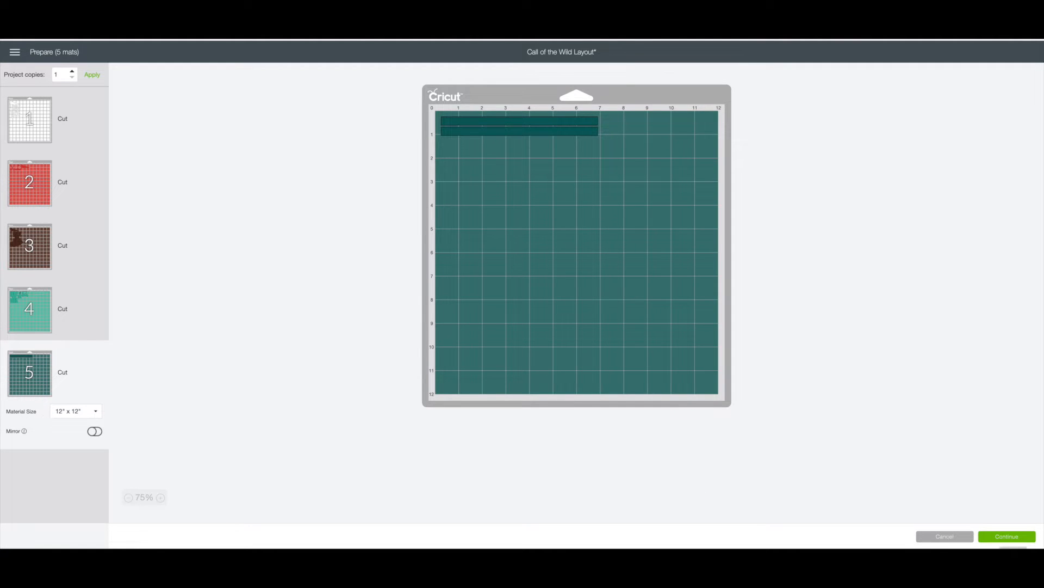